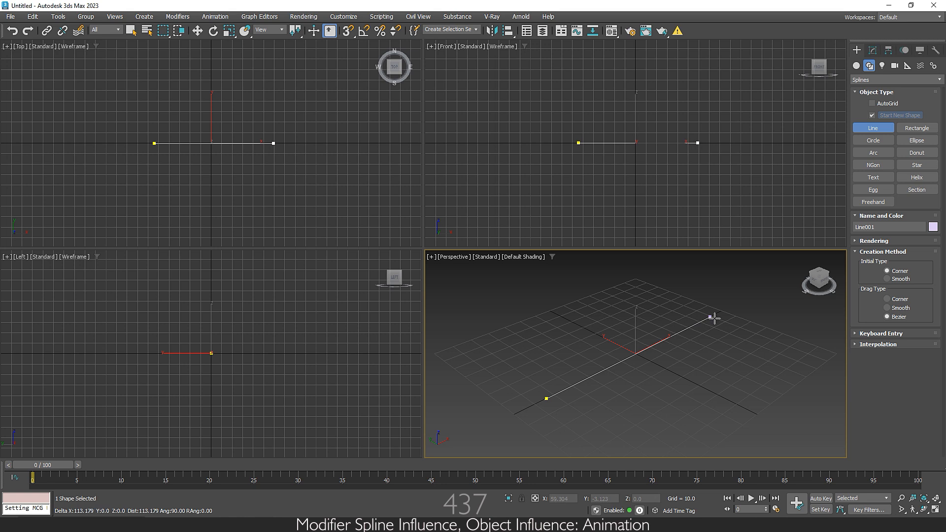
Finish the straight line and subdivide its single segment using a Divide value of 100
right_click(714, 374)
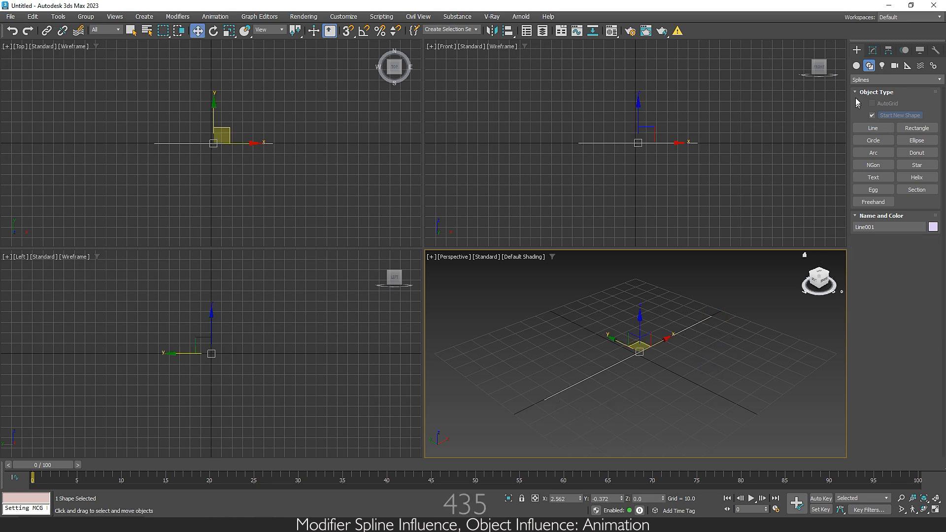
click(872, 50)
click(856, 90)
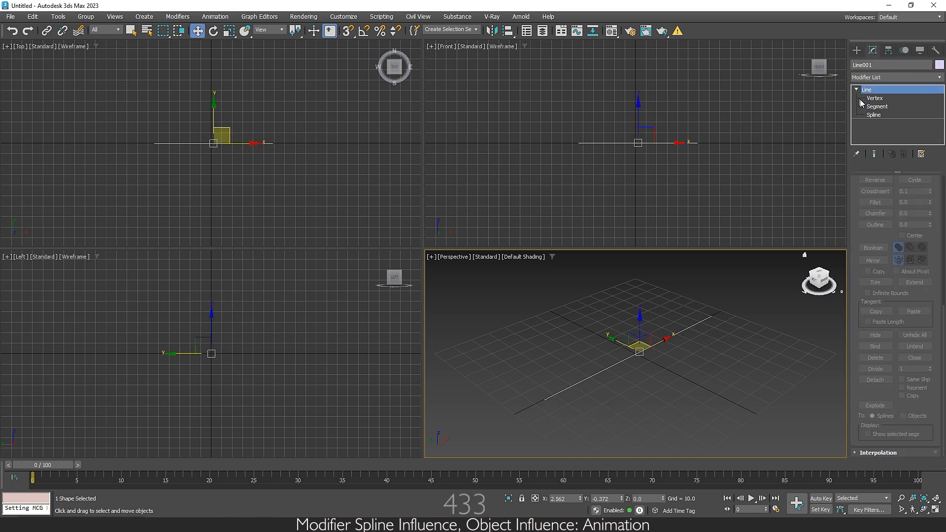
click(887, 107)
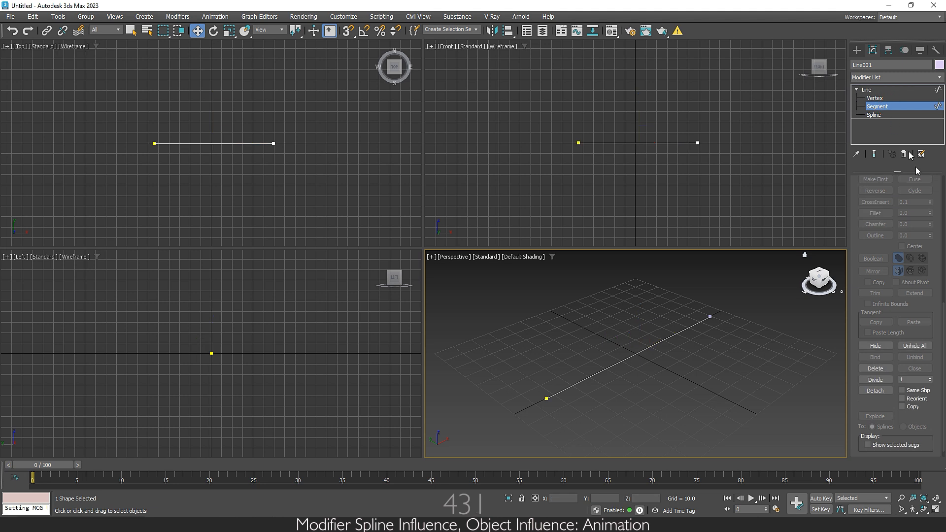
mouse_move(924, 249)
mouse_down()
mouse_move(924, 479)
mouse_move(917, 234)
mouse_up()
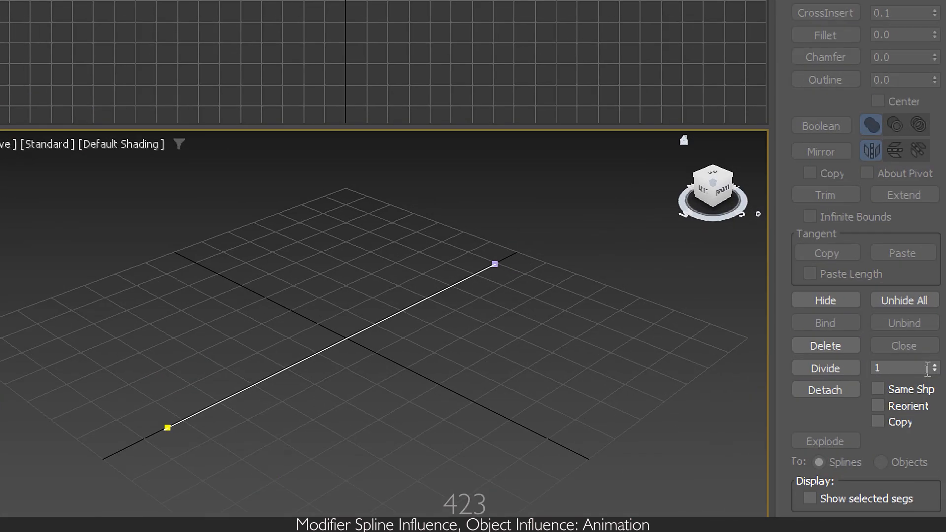
click(927, 369)
text(00)
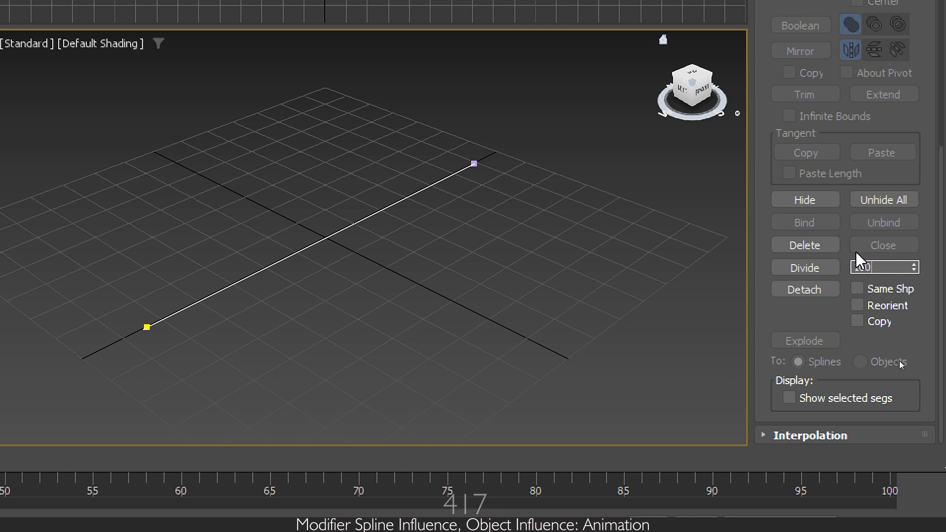
click(345, 228)
click(834, 271)
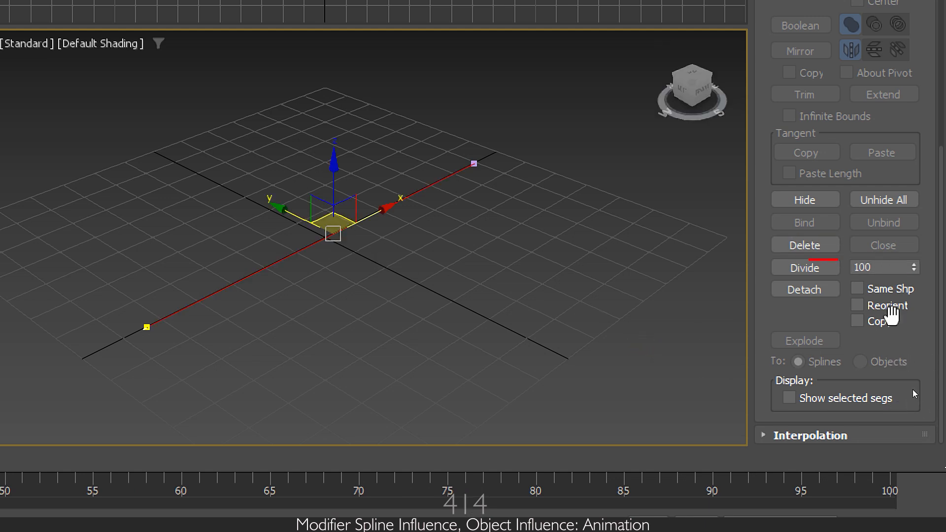
click(836, 269)
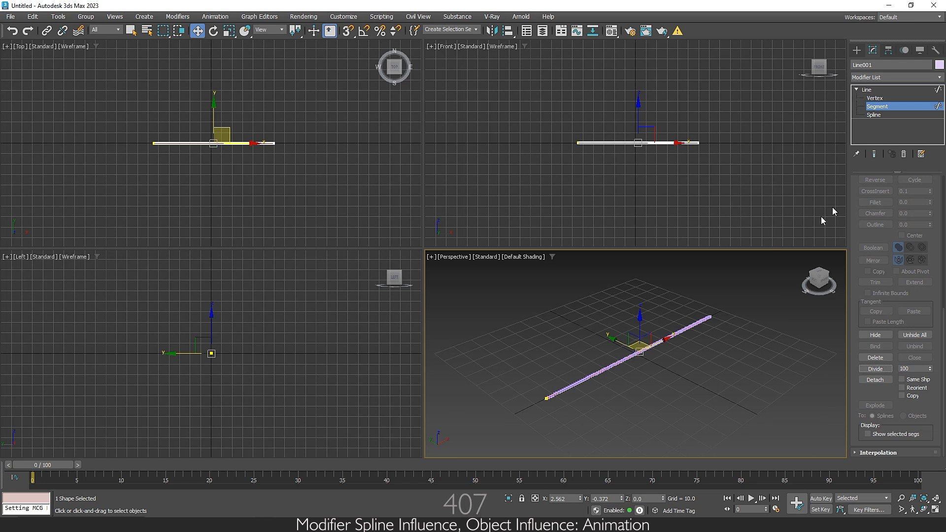
click(764, 352)
Add a Spline Influence modifier to the whole line and turn on Show Knots
click(872, 91)
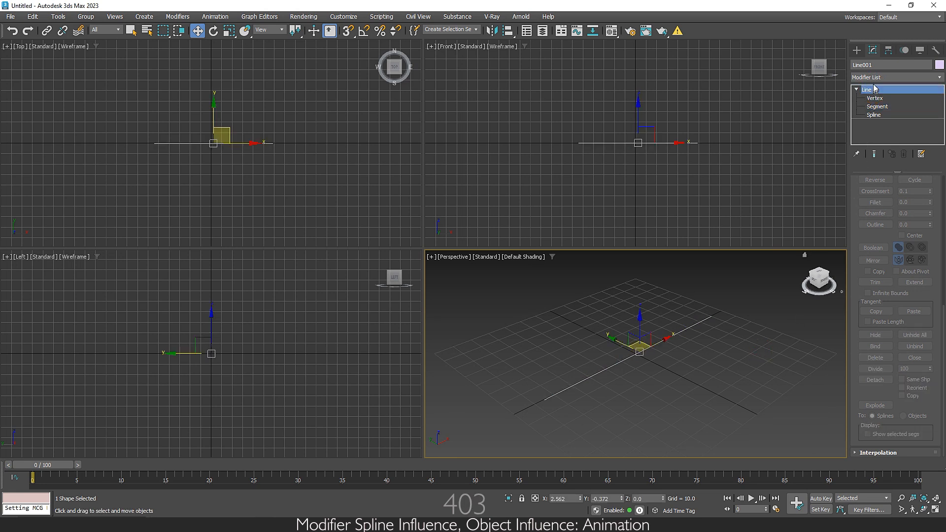
click(916, 78)
key(s)
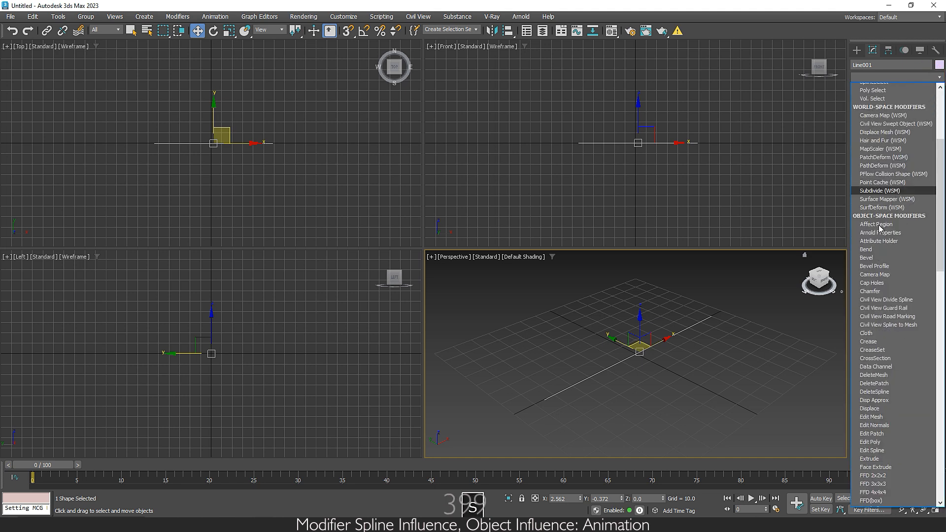
key(s)
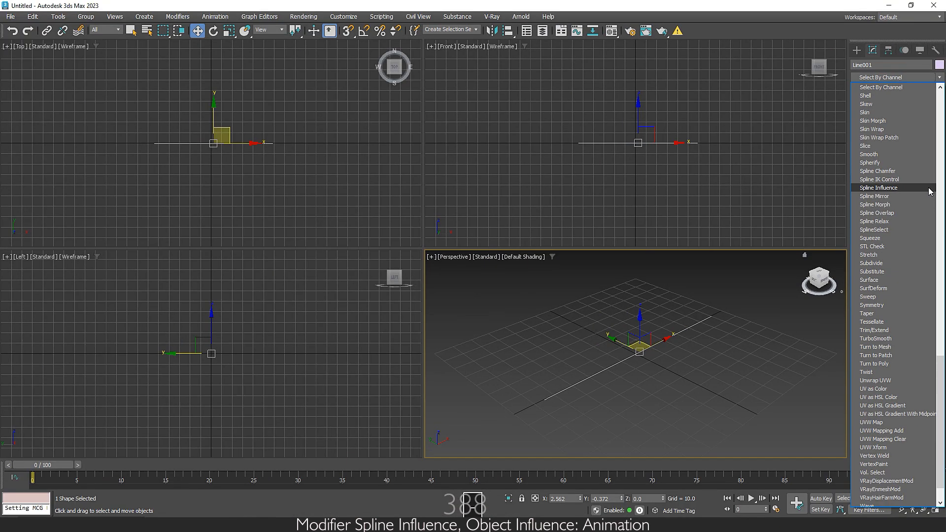
click(916, 187)
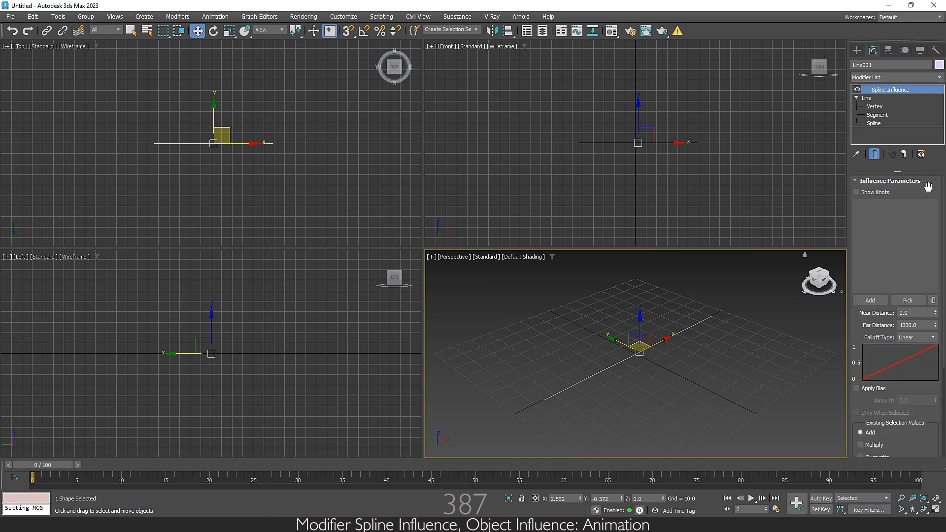
click(859, 194)
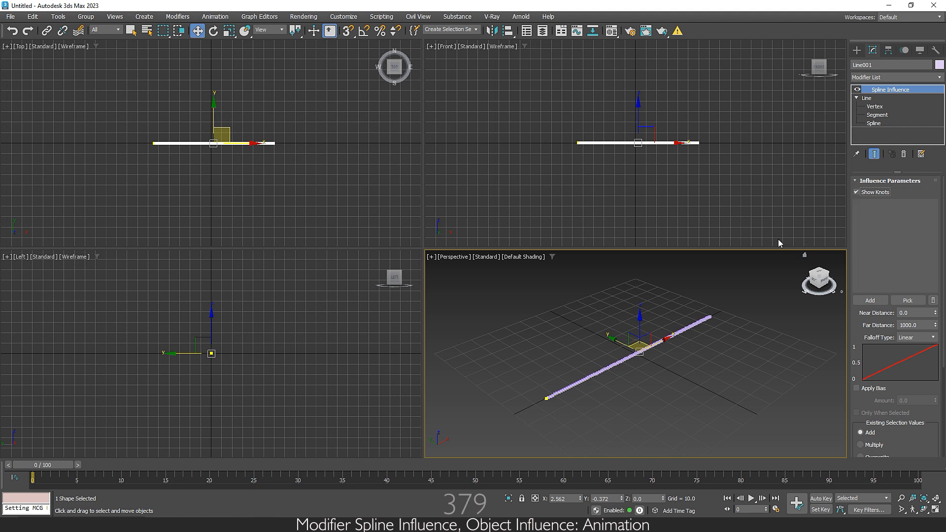
Create an Influence helper beside the line in the Perspective view, with Near about 21.7 and Far about 10.9
click(857, 50)
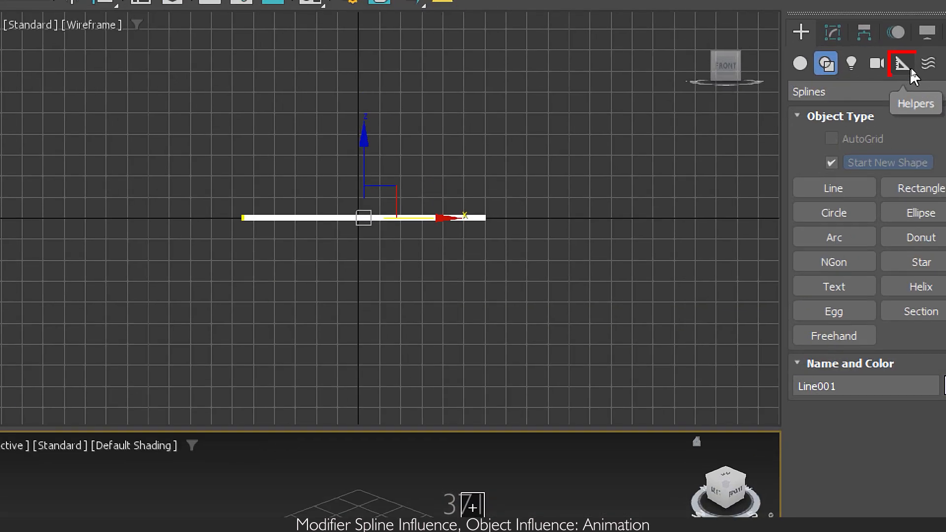
click(912, 74)
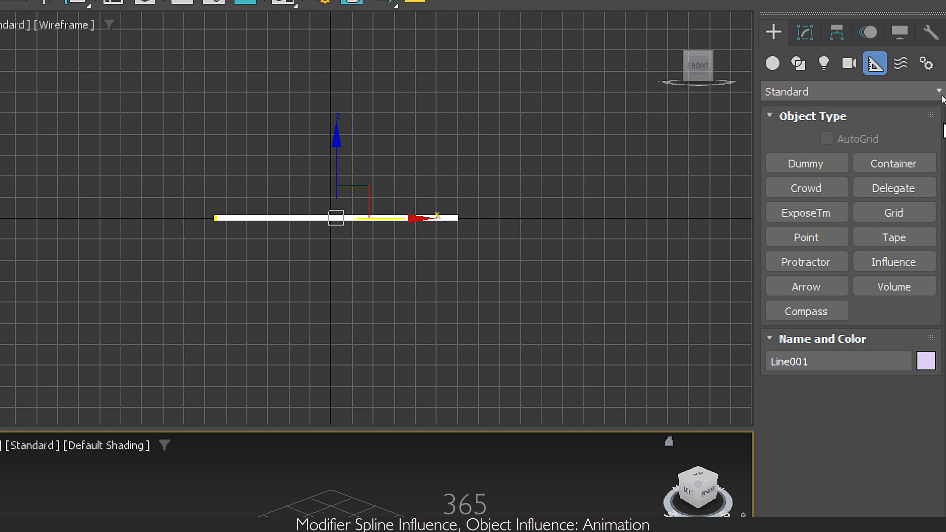
click(928, 265)
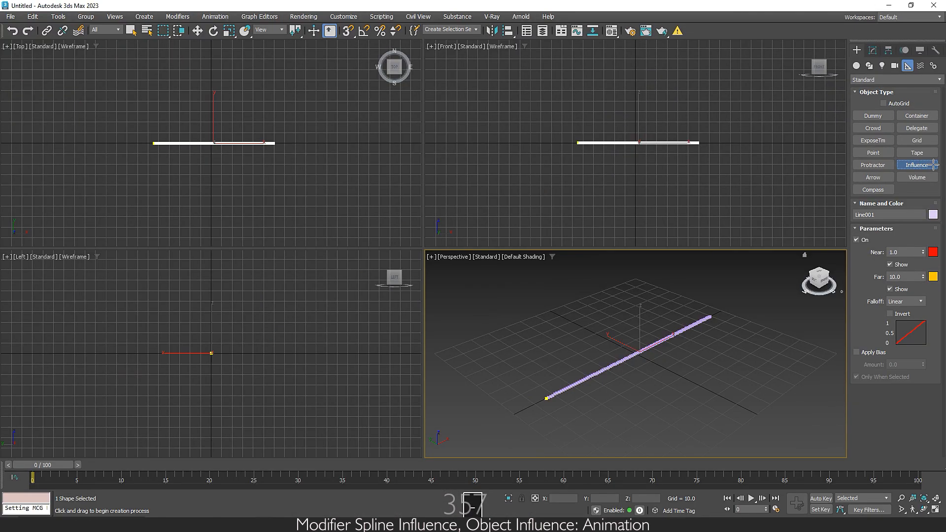
mouse_move(753, 381)
mouse_down()
mouse_move(763, 400)
mouse_move(755, 407)
mouse_move(754, 389)
mouse_up()
key(w)
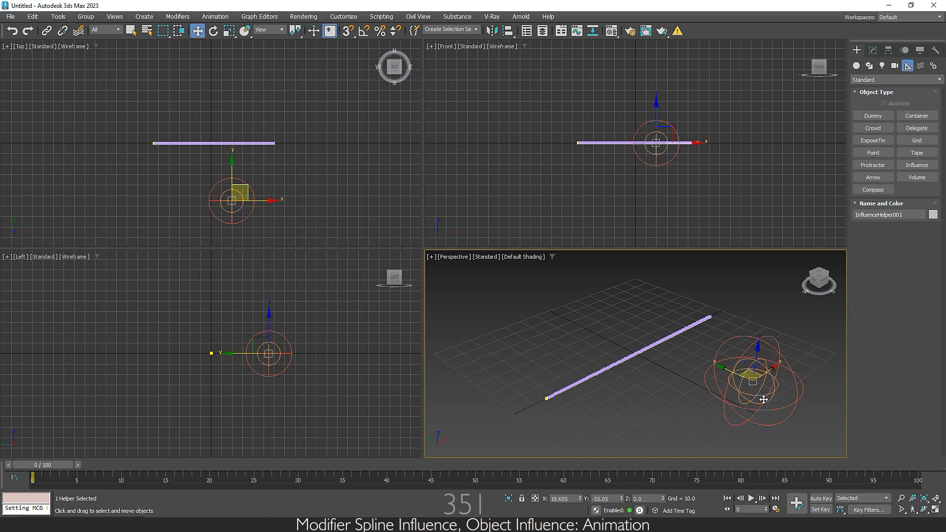
Align the influence helper to the line so that it sits at the line's middle
click(872, 49)
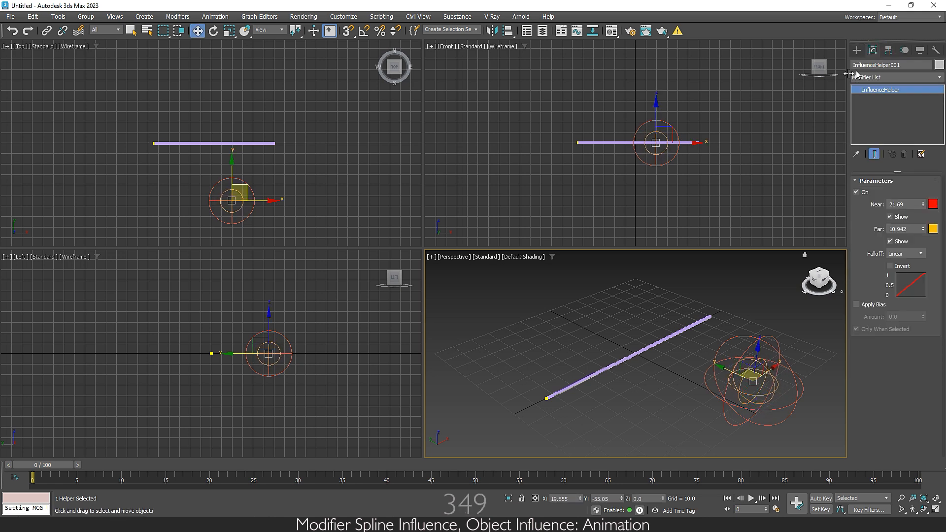
mouse_move(509, 31)
mouse_down()
mouse_move(512, 50)
mouse_move(508, 30)
mouse_up()
click(635, 354)
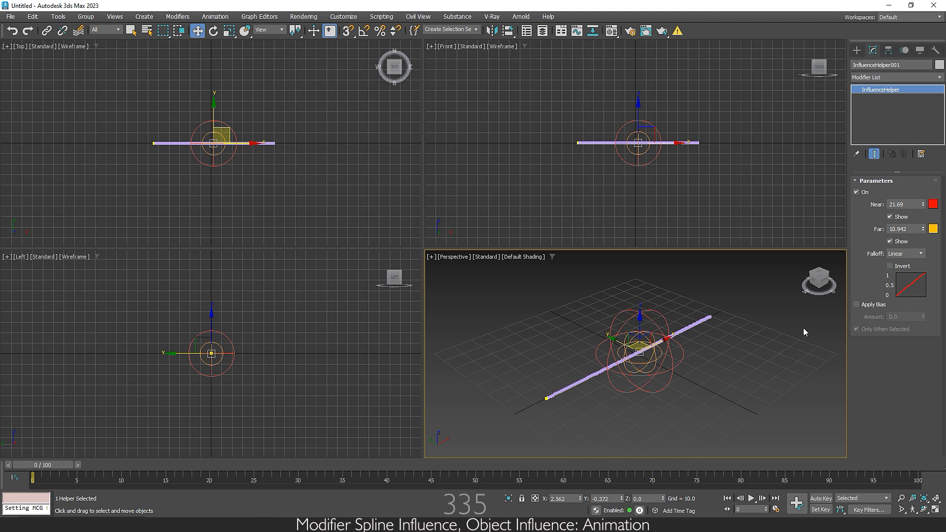
Assign the influence helper as the influence object of the line's Spline Influence modifier and maximize the Perspective viewport
click(708, 318)
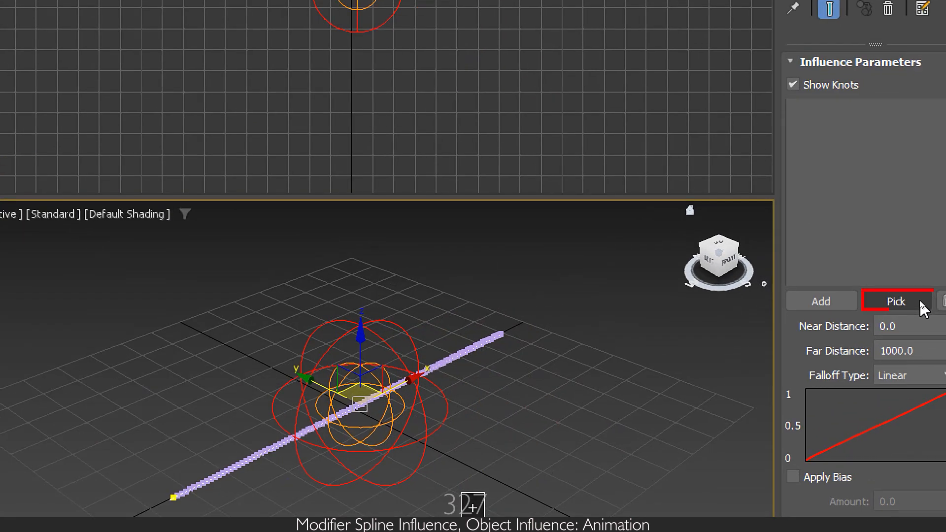
click(919, 300)
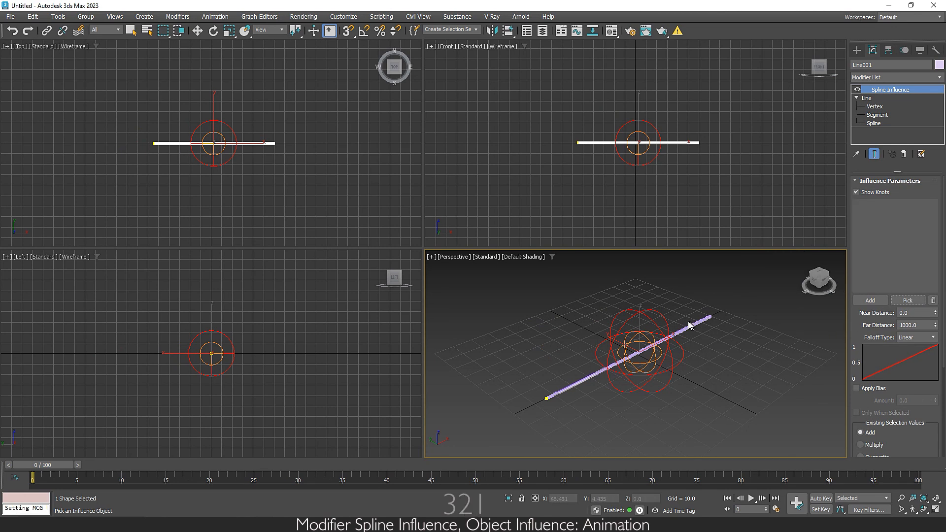
click(661, 316)
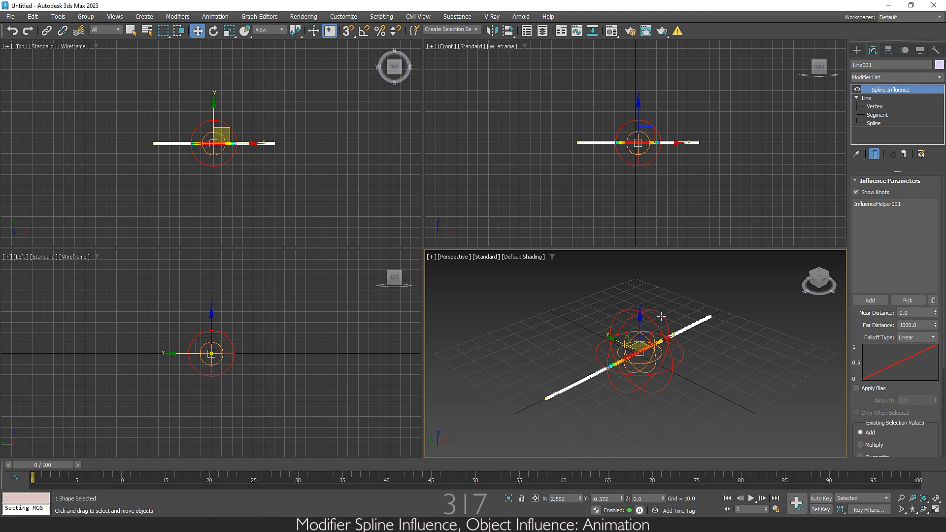
click(935, 509)
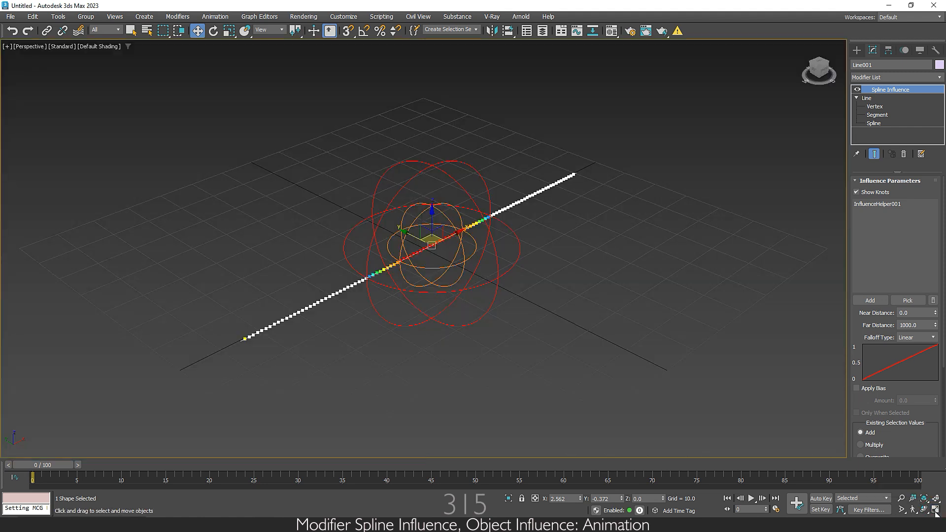
Try moving the influence helper along the line to test its effect on the knots, and undo the move
drag(442, 249, 530, 196)
key(ctrl+z)
click(482, 163)
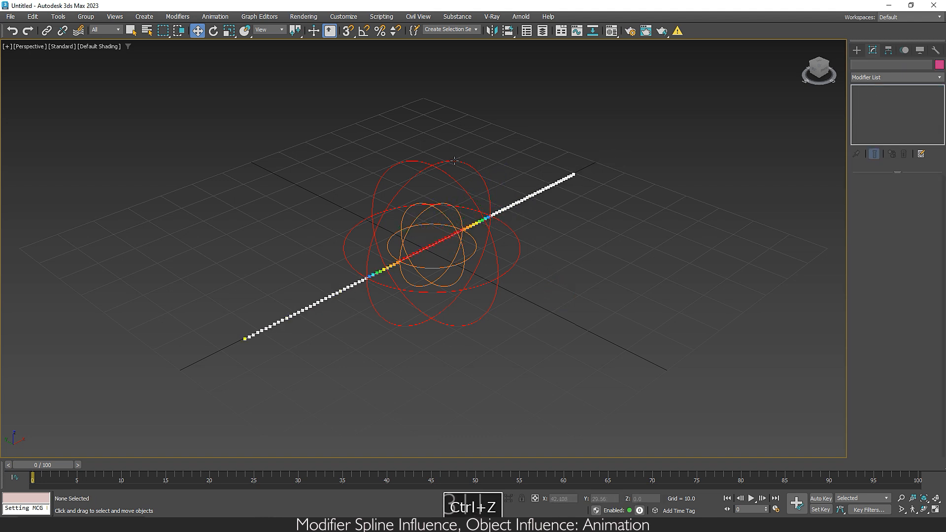
click(454, 161)
drag(450, 238, 468, 225)
key(ctrl+z)
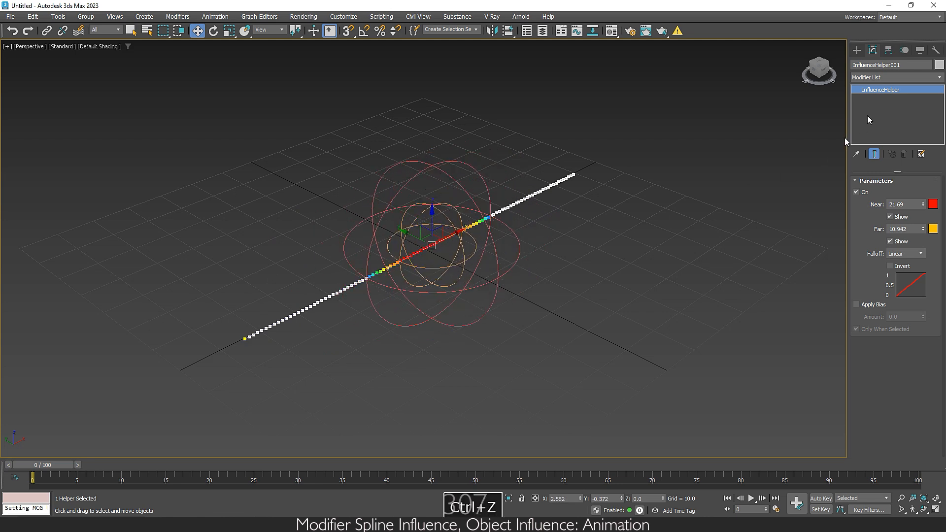
Set the influence helper's Falloff to Smooth, its Near value to about 23.89 and its Far value to about 2.74
click(920, 254)
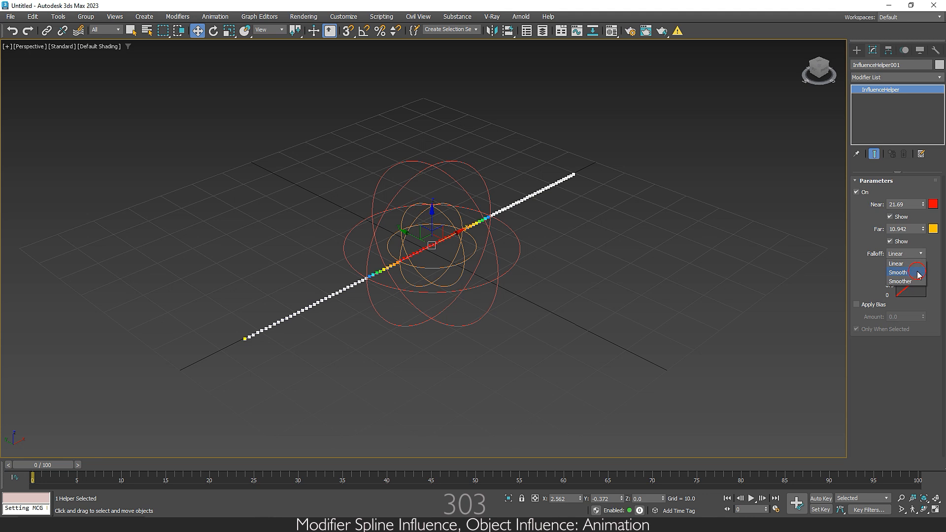
click(918, 272)
drag(924, 207, 924, 193)
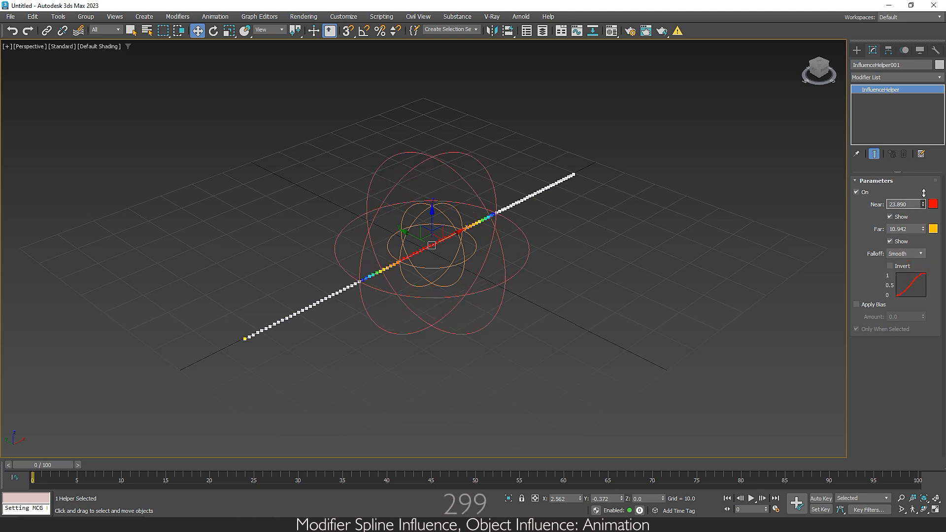
drag(924, 229, 924, 269)
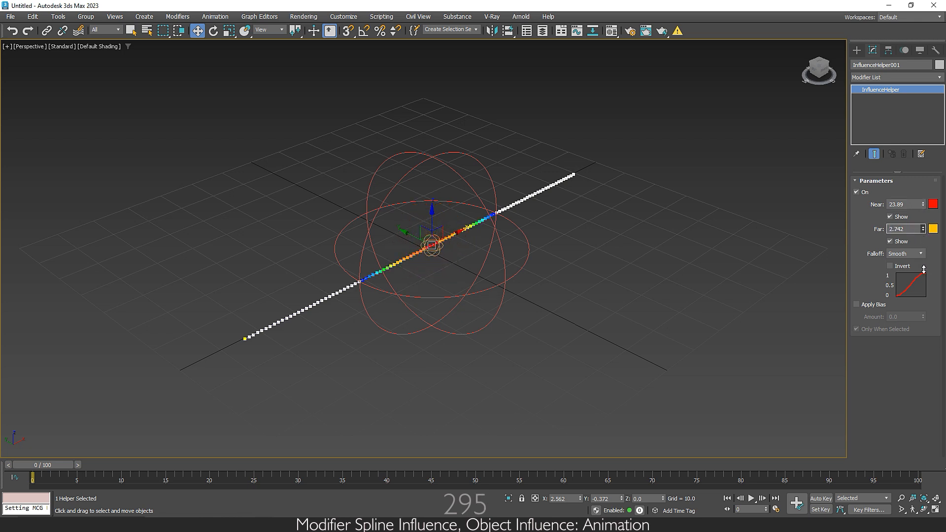
Add an XForm modifier to the line above its Spline Influence modifier
click(556, 183)
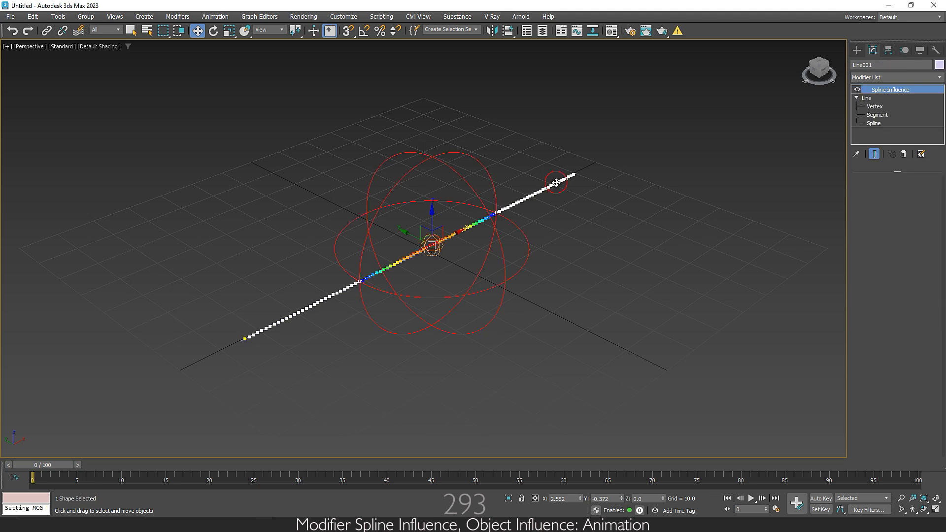
click(898, 78)
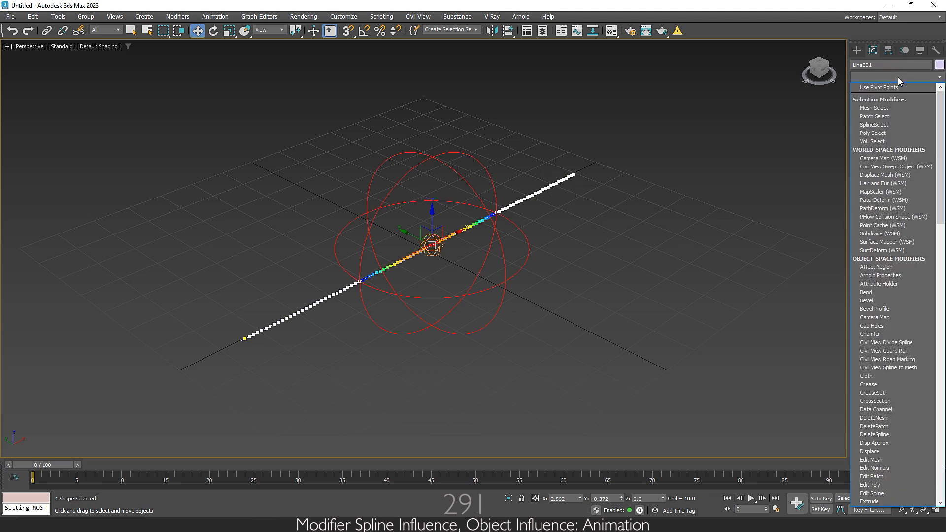
key(x)
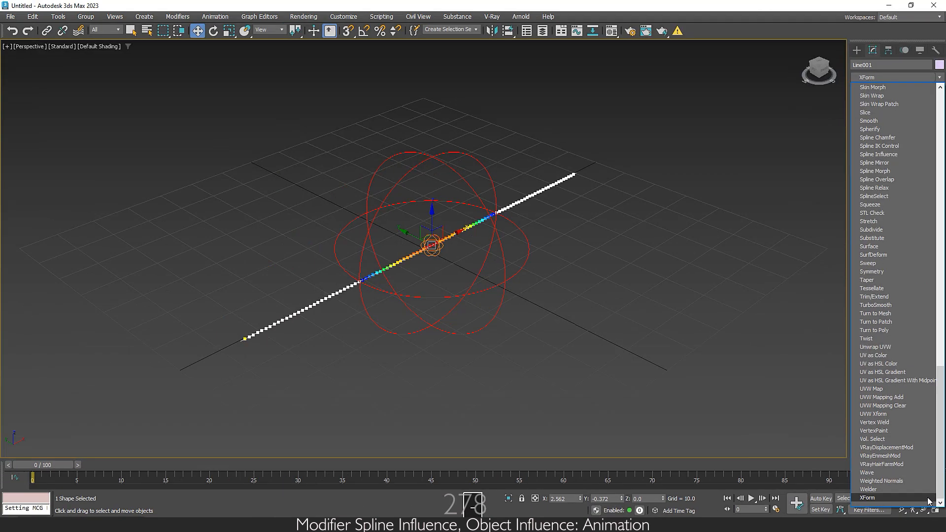
click(926, 498)
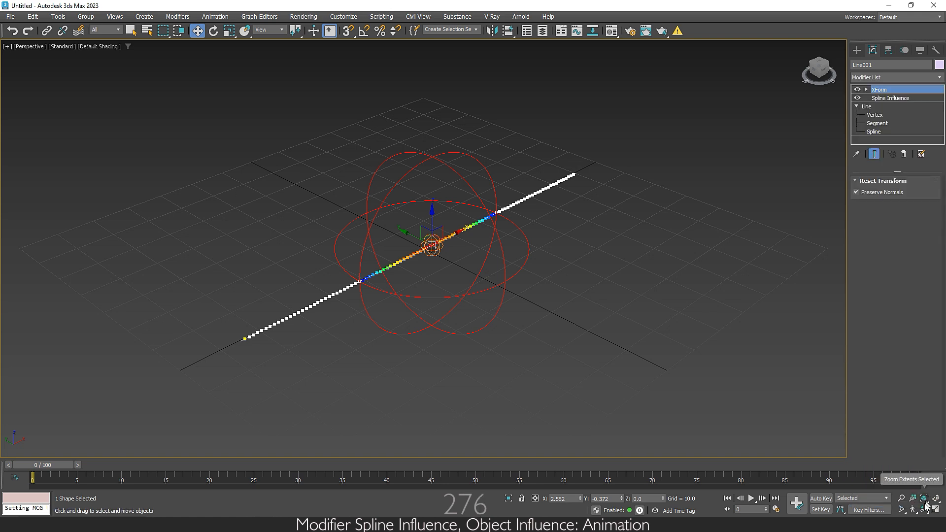
Raise the XForm modifier's gizmo about 9.83 units along Z to bulge the influenced part of the line upward
click(865, 90)
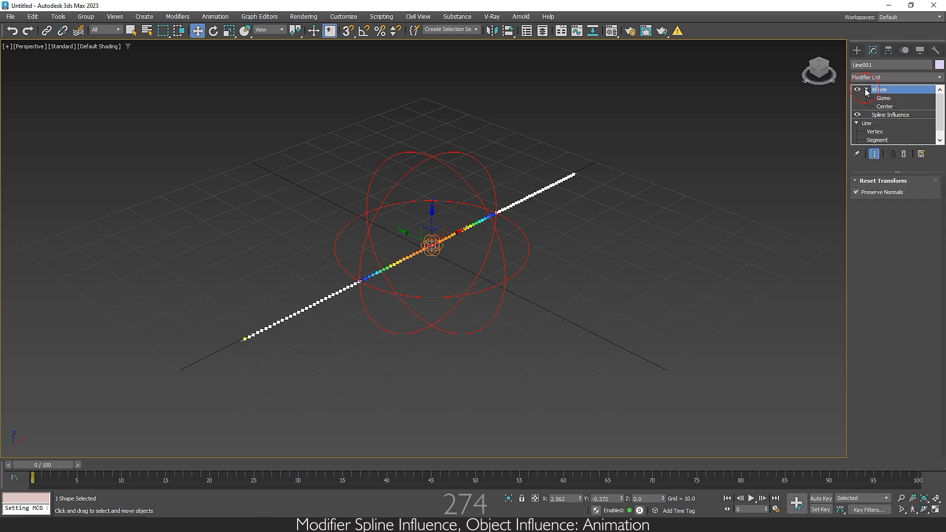
click(895, 98)
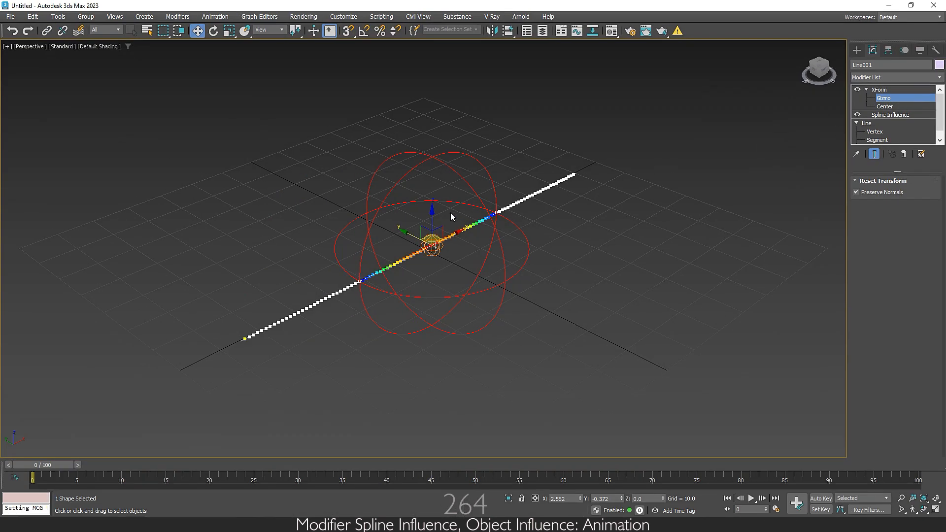
drag(433, 218, 434, 185)
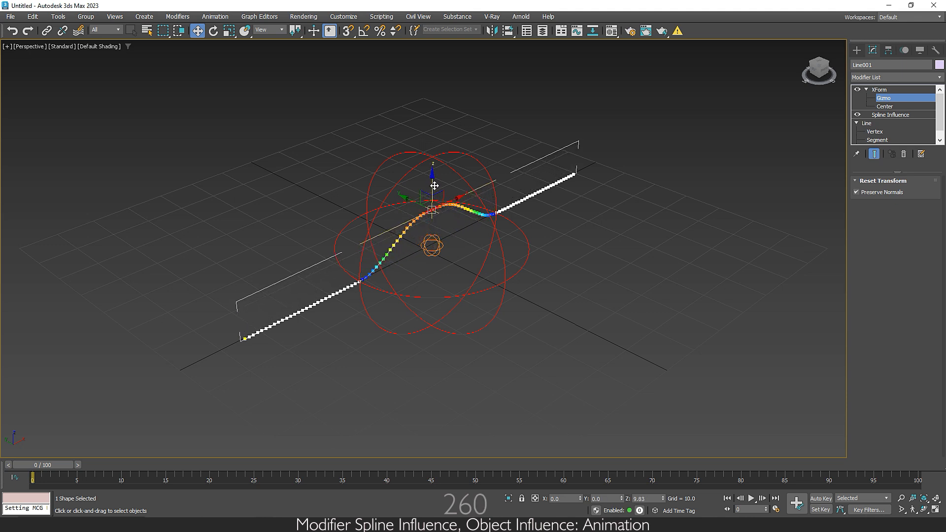
Set the influence helper's Far value to about 0.34 and shift the helper about 5.94 units along negative X
click(857, 51)
click(483, 153)
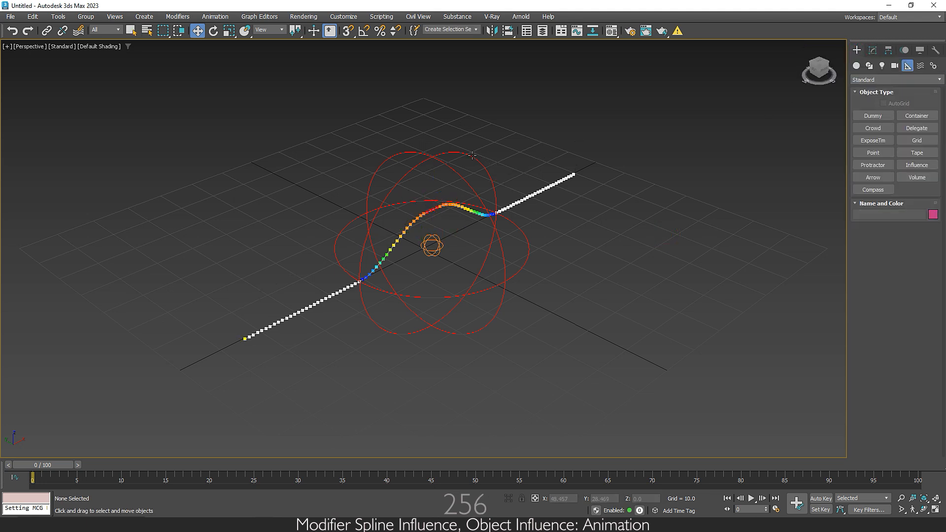
click(873, 51)
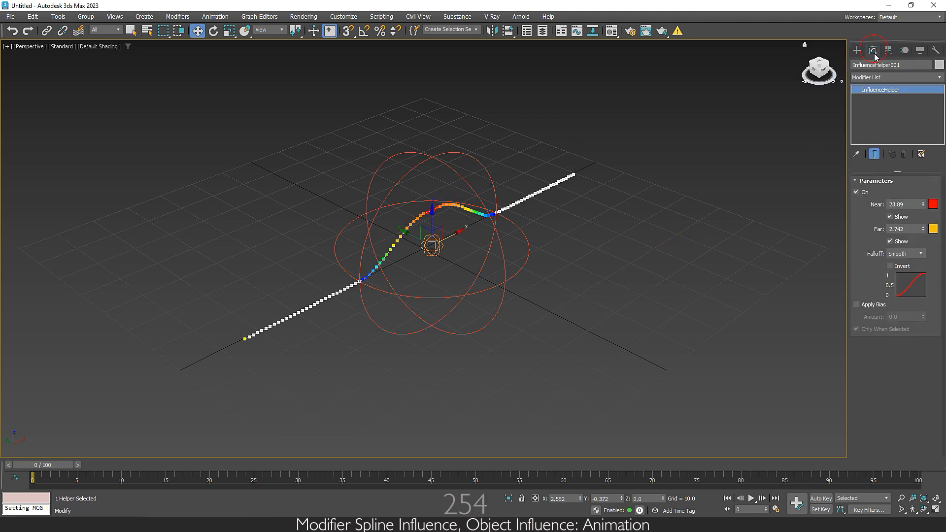
drag(924, 230, 928, 240)
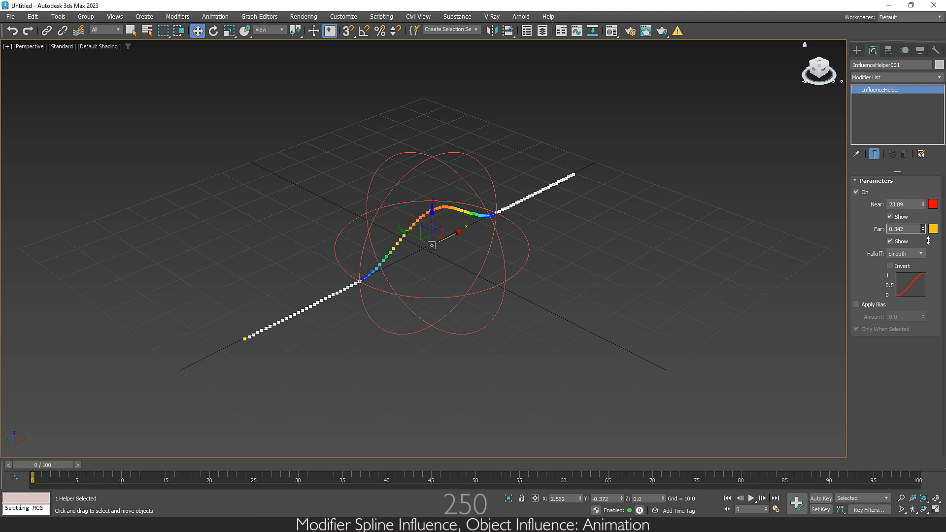
drag(459, 248, 432, 236)
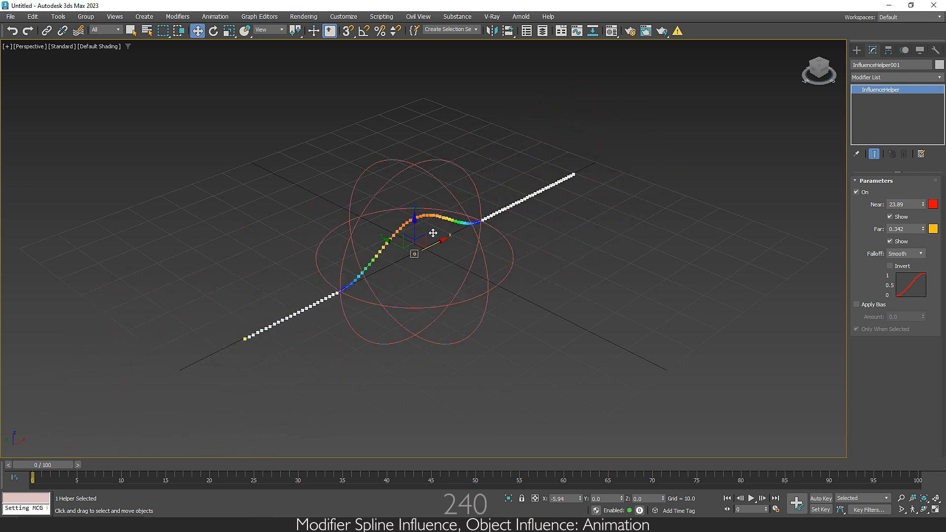
Enable rendering in both renderer and viewport for the line at its base Line level
click(856, 51)
click(642, 224)
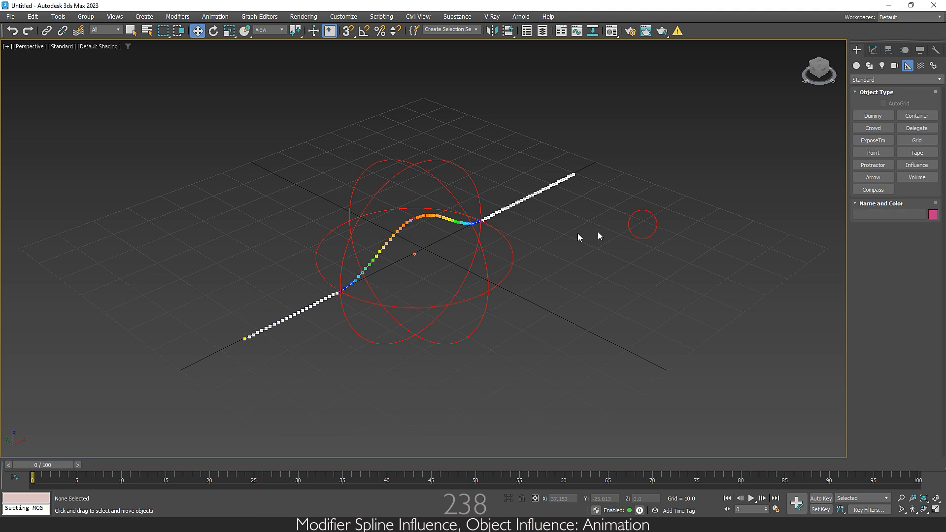
click(543, 191)
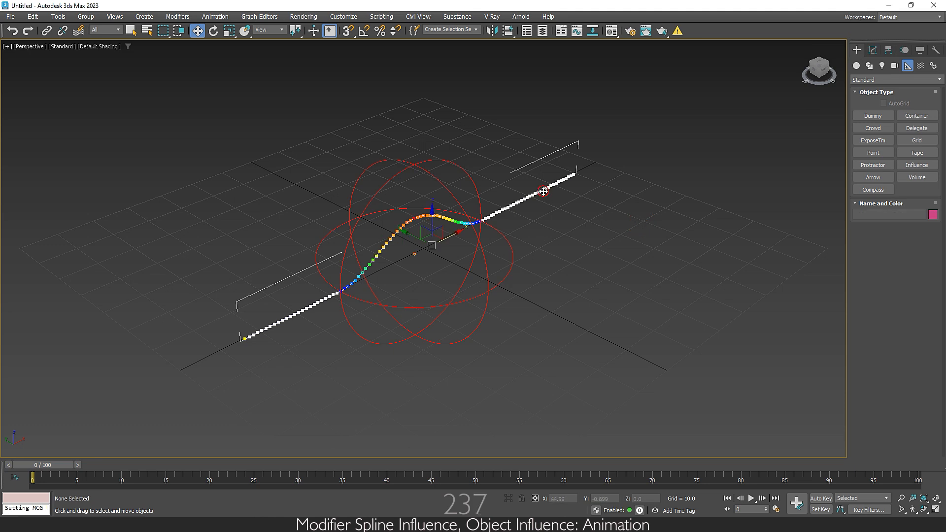
click(876, 50)
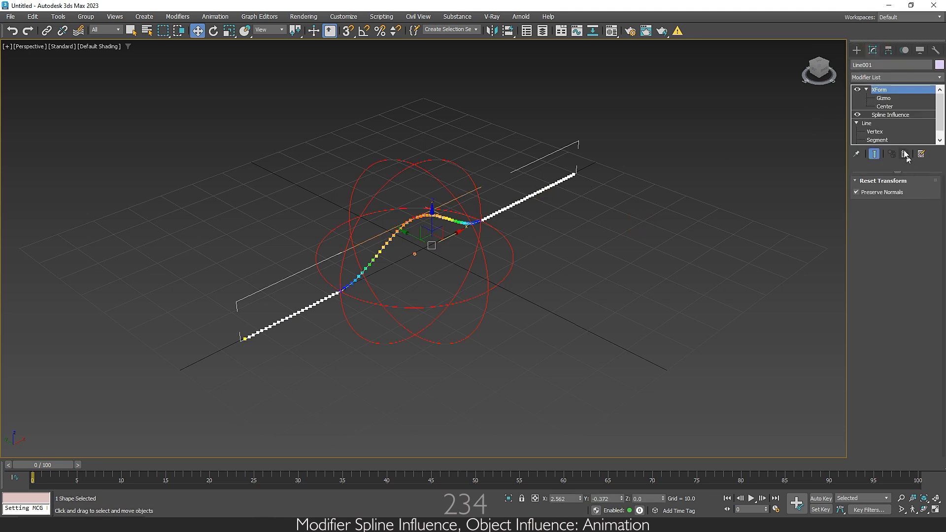
click(877, 123)
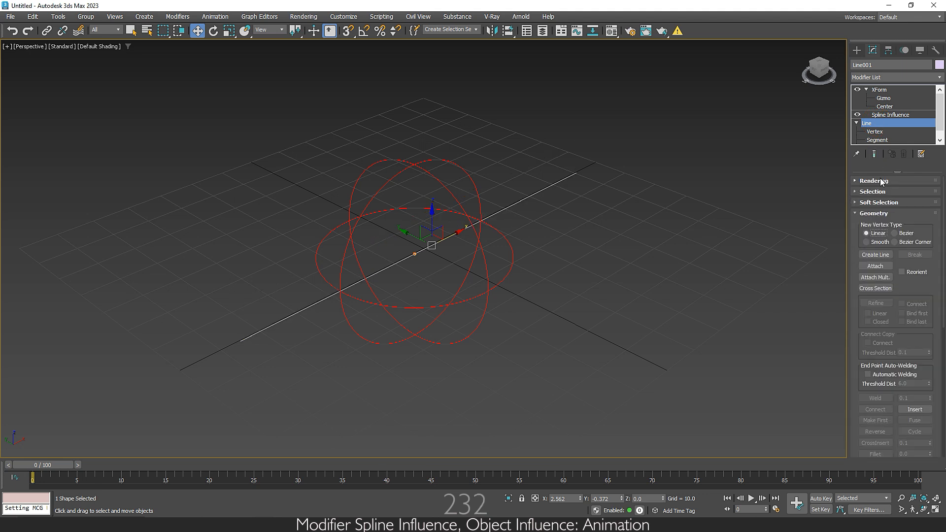
click(879, 181)
click(863, 199)
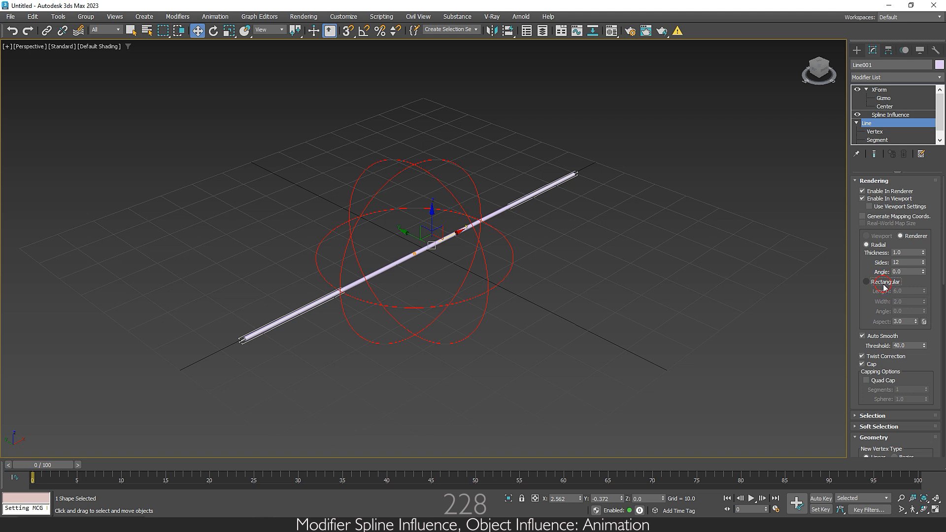
Give the line a rectangular cross-section with Length 1.5 and Width about 3.96, and return to its XForm modifier
click(866, 281)
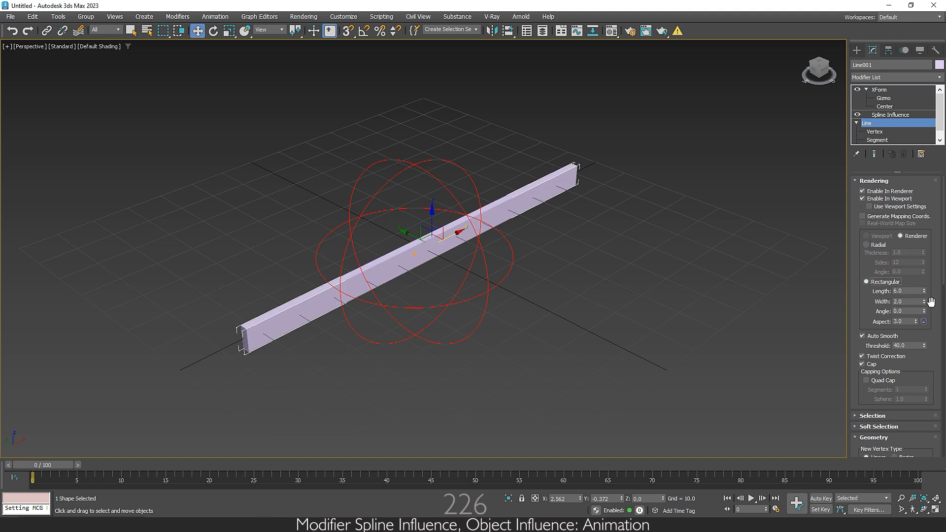
drag(924, 296, 932, 253)
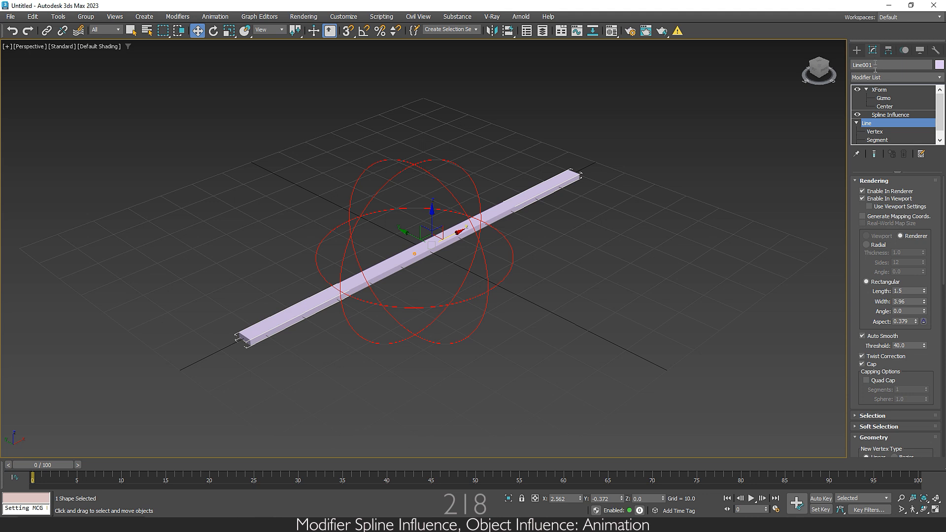
click(885, 91)
Try moving the line and then the influence helper along X to preview the bend on the thickened strip, undoing each move
drag(443, 240, 510, 217)
key(ctrl+z)
key(ctrl+z)
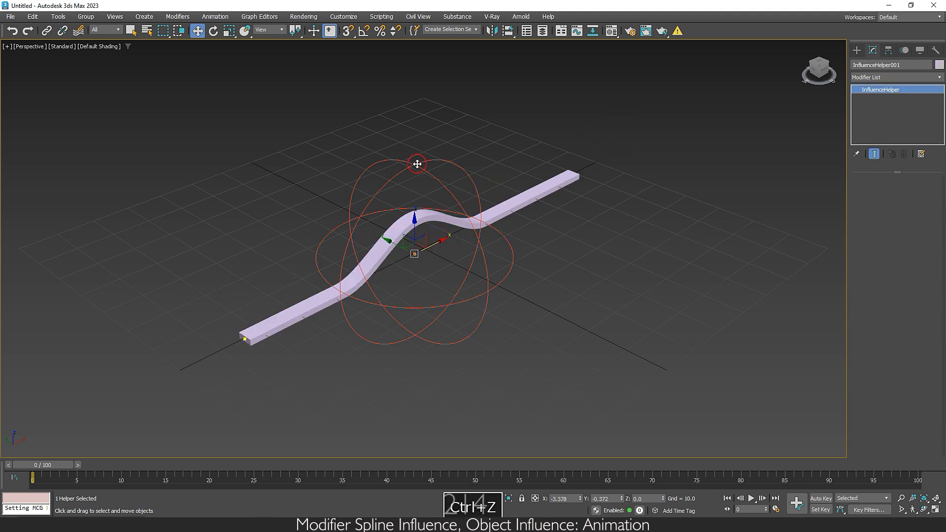
click(416, 253)
click(416, 249)
drag(416, 249, 348, 287)
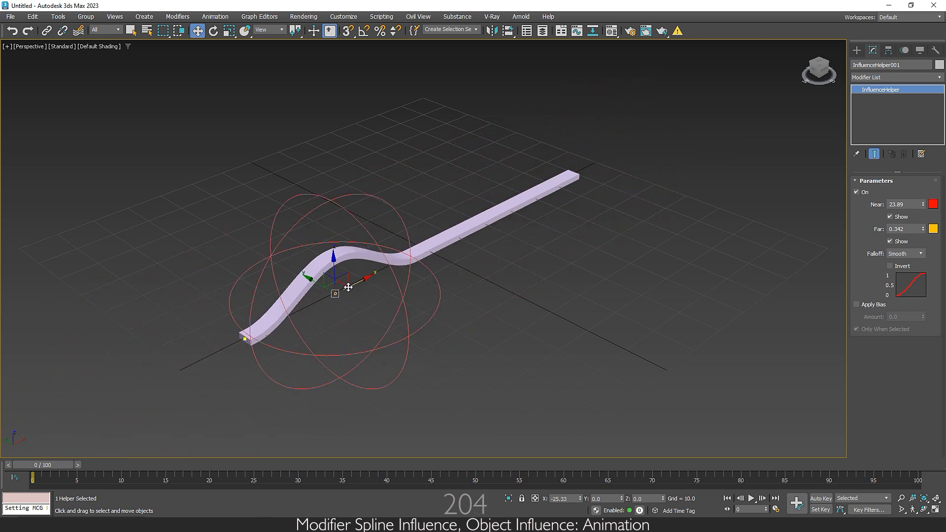
key(ctrl+z)
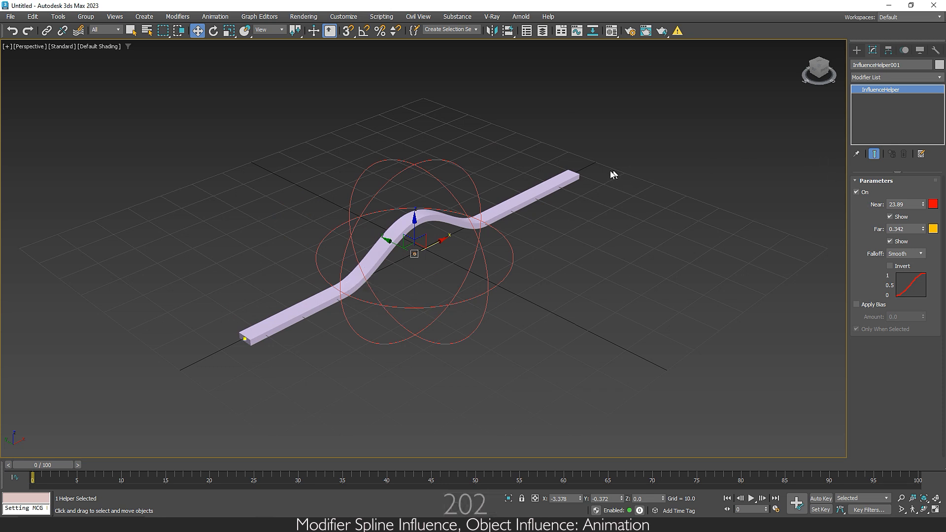
Lower the line's XForm gizmo about 19.16 units along Z to make the influenced part sag
click(556, 190)
click(883, 98)
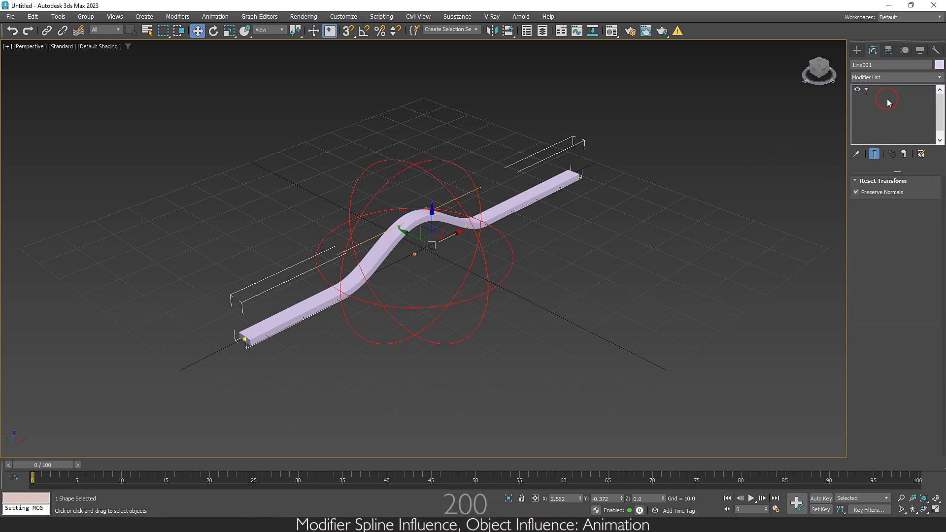
drag(433, 189, 436, 259)
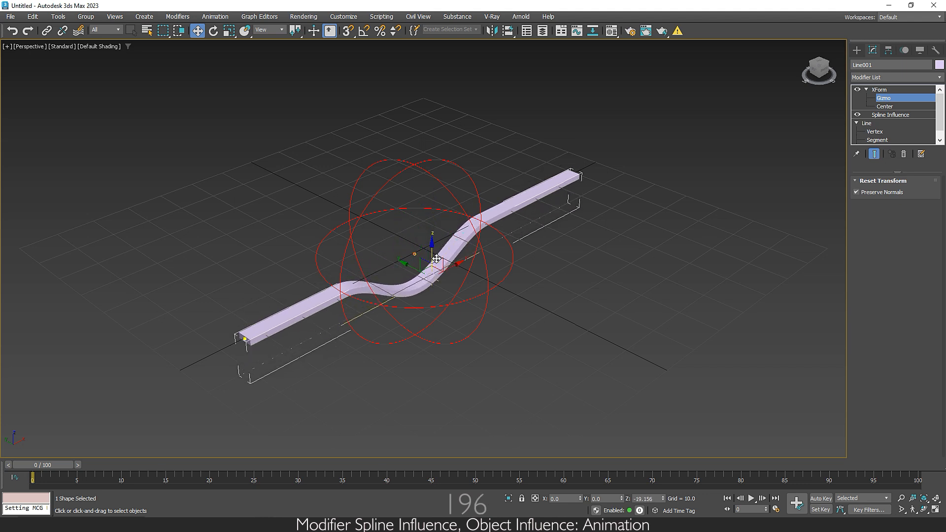
Show all four viewports and create a small teapot beside the strip in the Perspective view
click(935, 510)
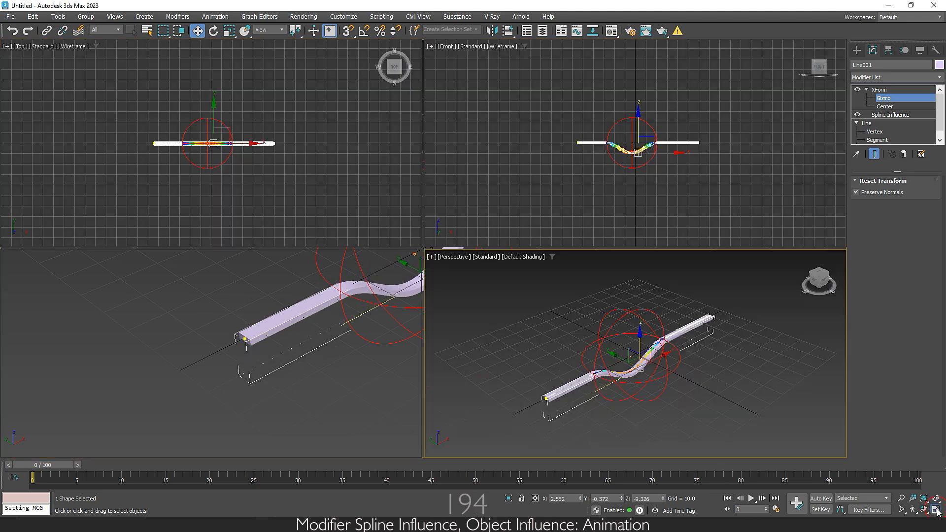
right_click(760, 381)
click(859, 50)
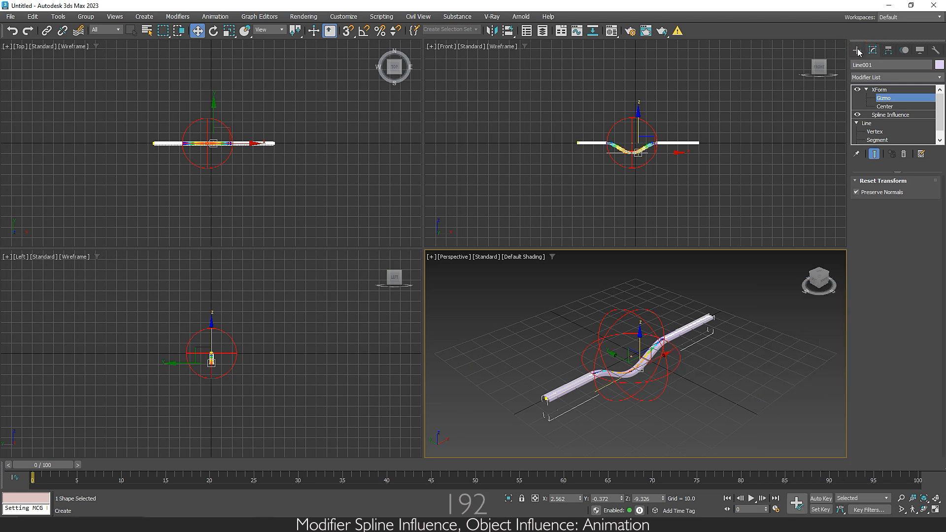
click(857, 49)
click(856, 66)
click(873, 165)
mouse_move(719, 405)
mouse_down()
mouse_move(732, 394)
mouse_move(723, 418)
mouse_up()
right_click(723, 418)
Align the teapot to the influence helper and lower it about 6.92 units toward the sag in the Front view
click(508, 31)
click(637, 319)
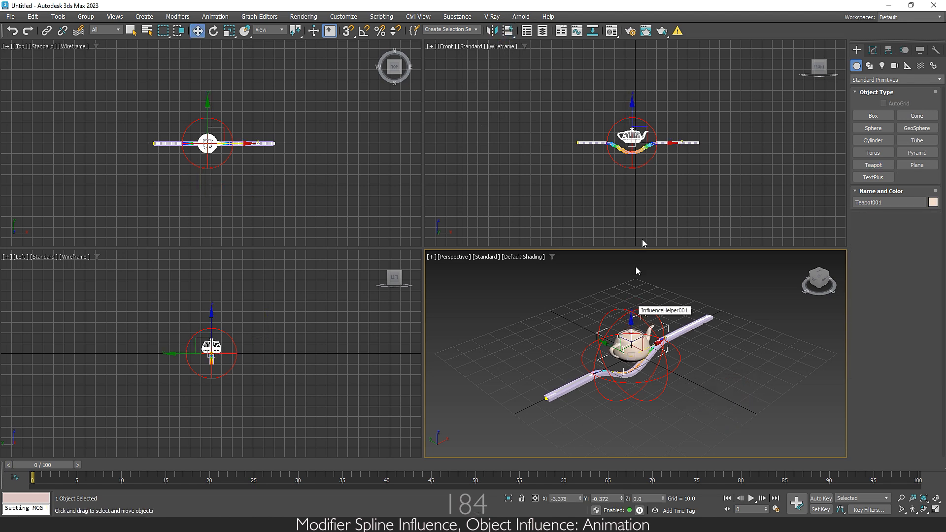
scroll(644, 117, up, 6)
drag(650, 97, 655, 127)
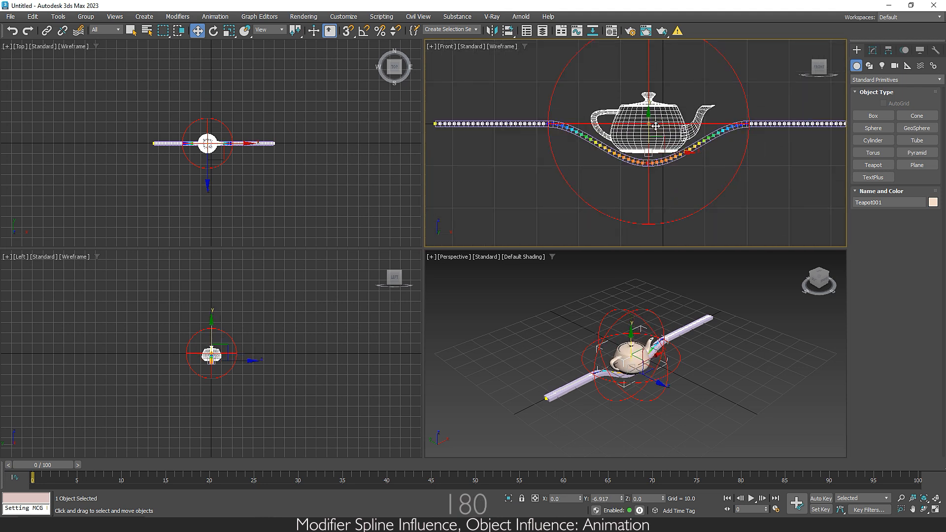
Set the influence helper's Far value to about 4.84 to flatten the bottom of the sag
click(651, 310)
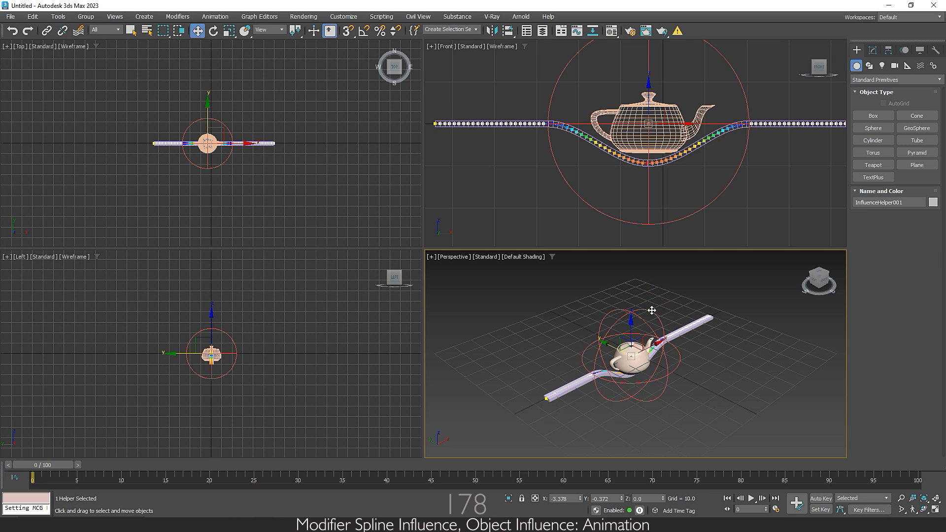
click(872, 50)
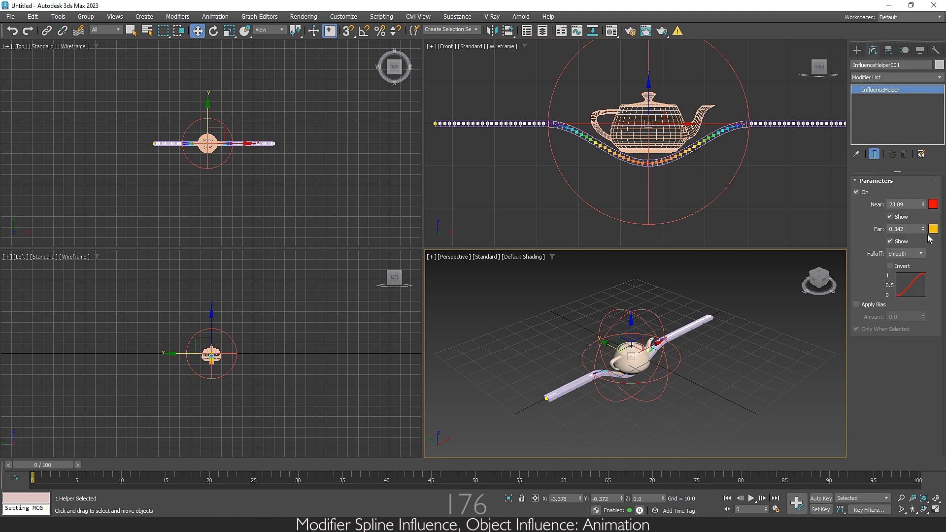
drag(923, 230, 924, 206)
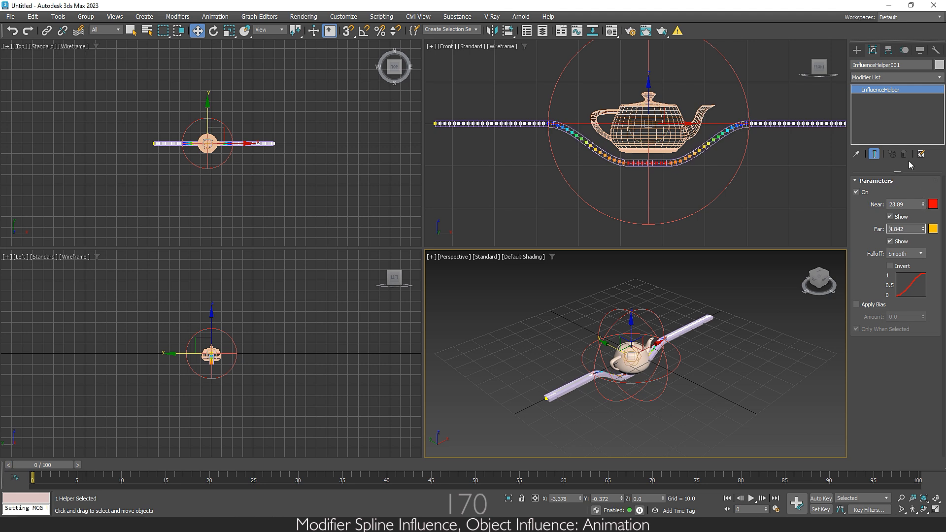
Lower the teapot about 1.51 units in the Front view so that it rests on the sagging strip
click(856, 50)
click(651, 111)
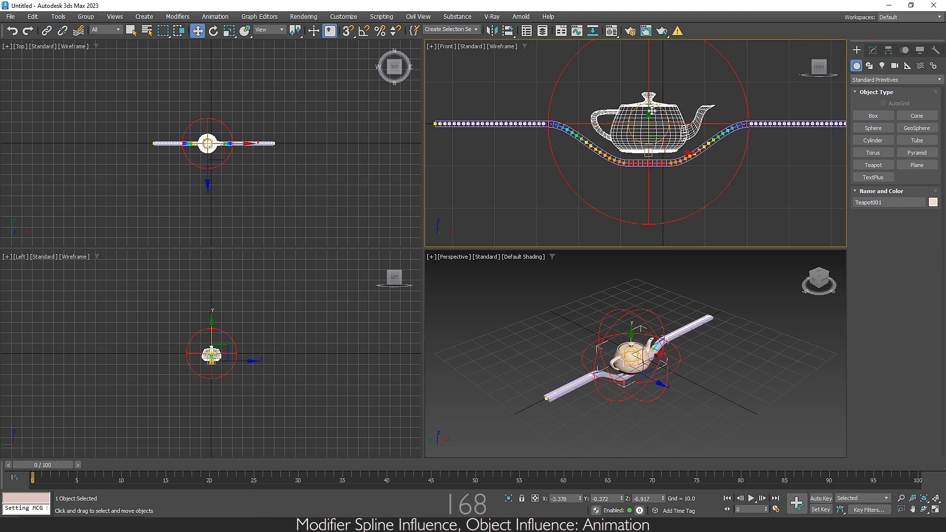
drag(649, 119, 652, 126)
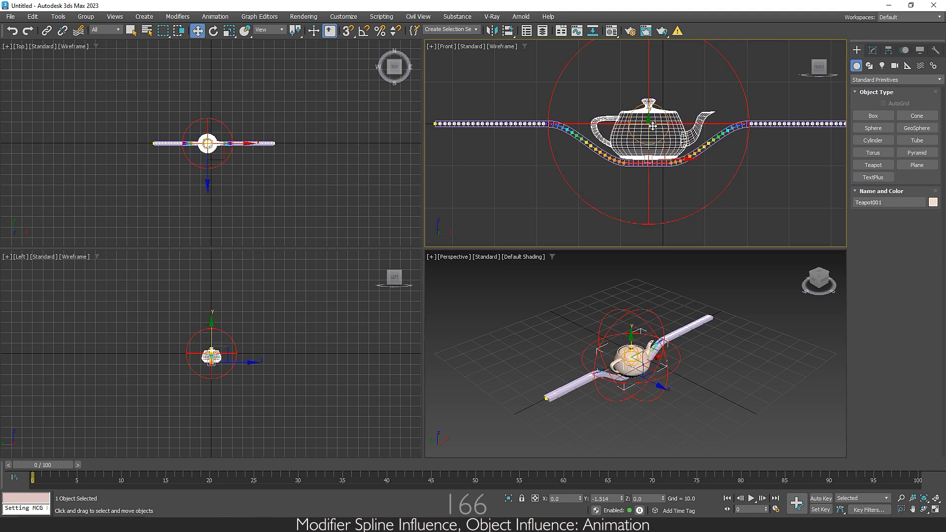
right_click(701, 381)
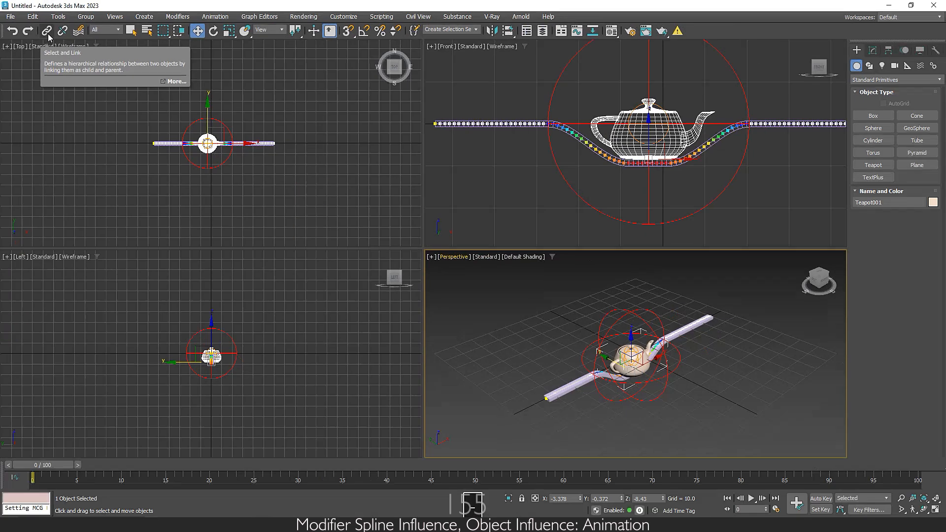
Link the teapot to the influence helper as its parent, and return to the Move tool
click(48, 34)
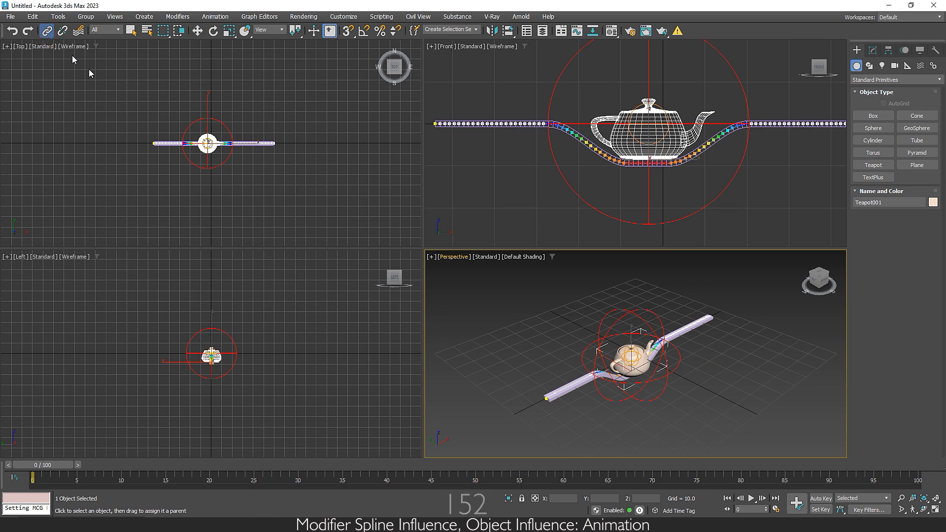
drag(711, 116, 731, 69)
click(197, 30)
Maximize the Perspective view and move the influence helper with its teapot off the strip's near end to about X -83.5
click(636, 357)
click(935, 509)
click(608, 382)
click(432, 285)
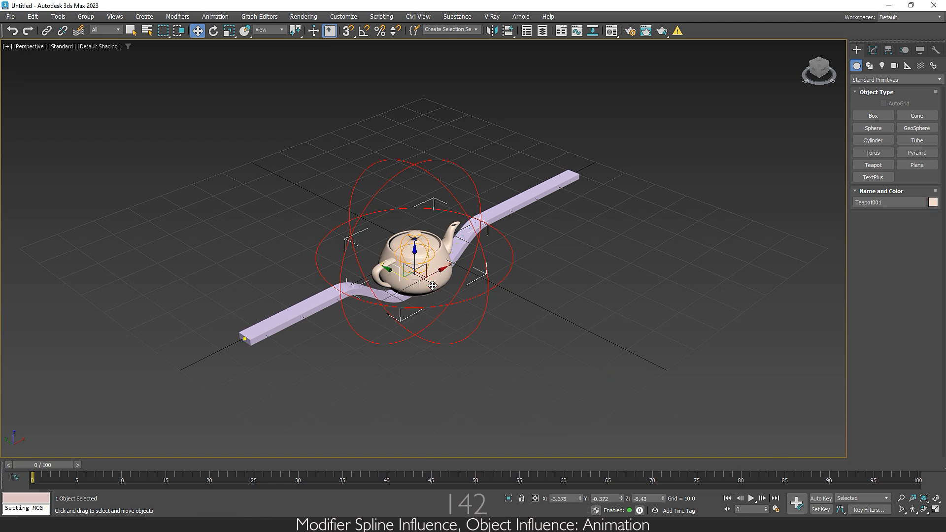
click(441, 160)
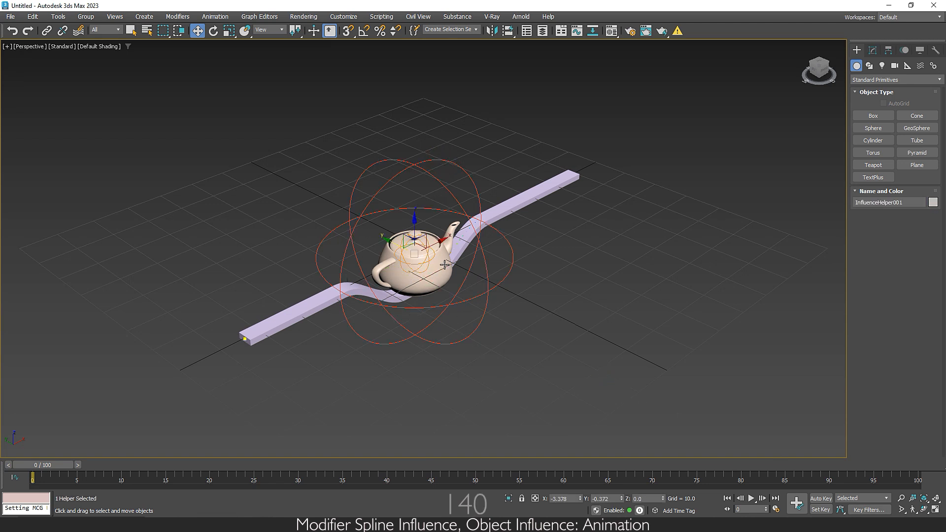
drag(436, 242, 147, 416)
middle_drag(322, 356, 340, 308)
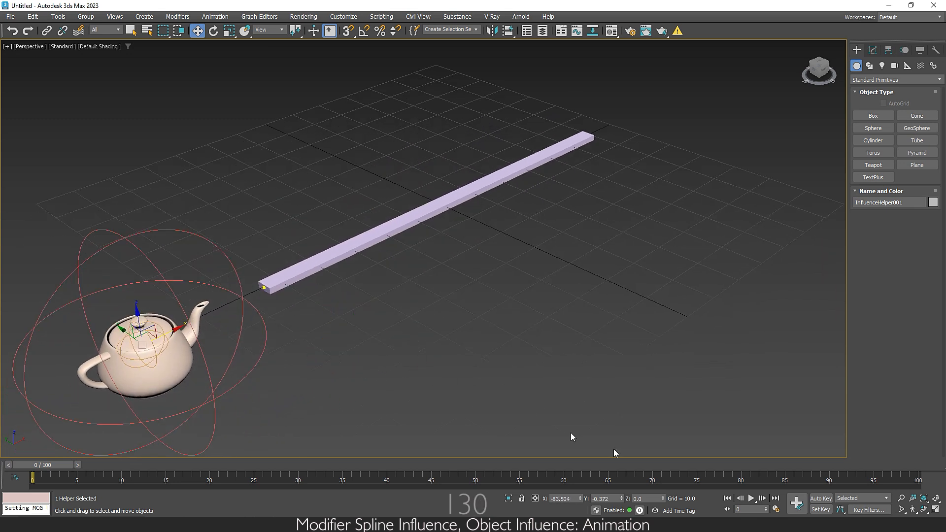
Animate the influence helper with Auto Key, moving it past the strip's far end to about X 85.34 at frame 100
click(820, 497)
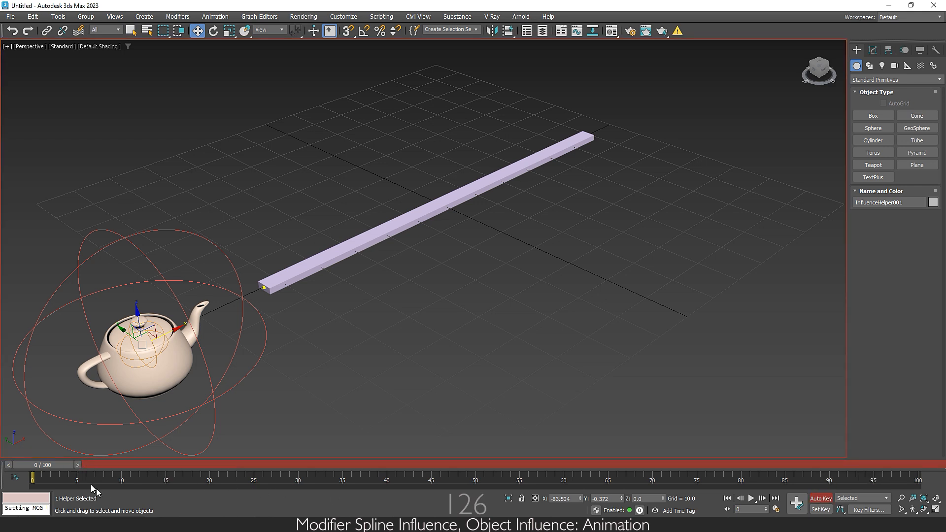
drag(63, 465, 906, 465)
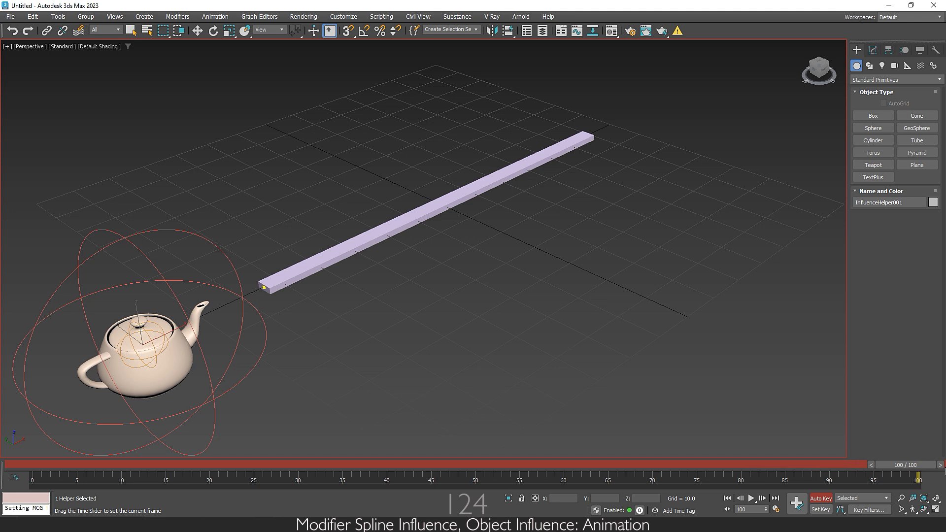
drag(171, 335, 655, 219)
click(827, 498)
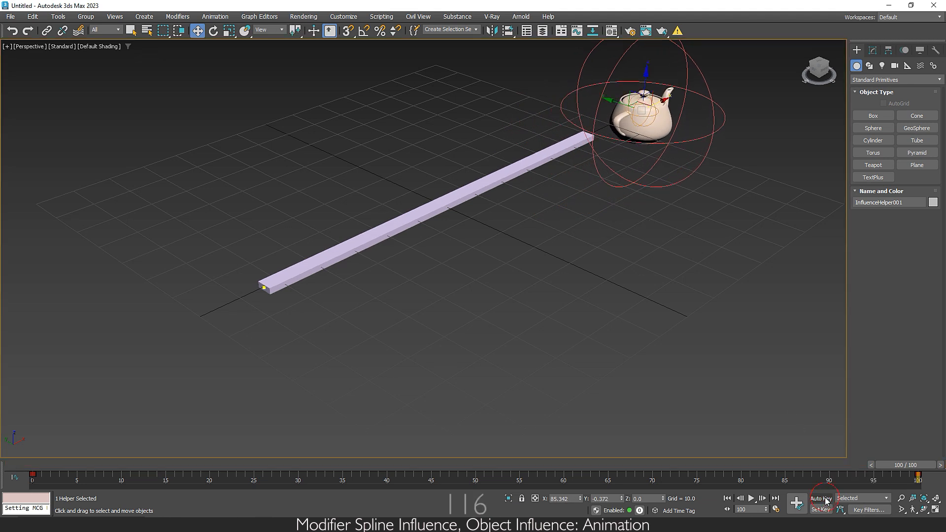
Play the teapot animation, stop it, and scrub to frame 39 to examine the strip's bend
click(751, 499)
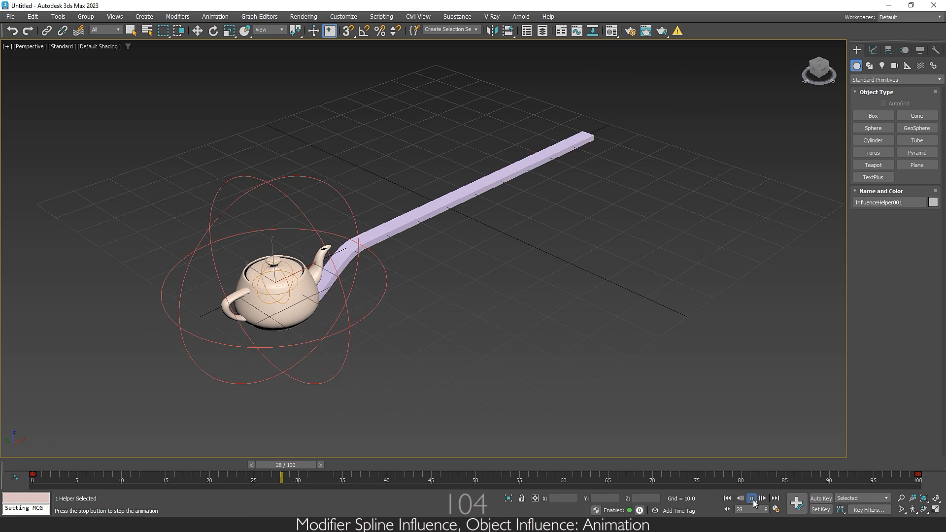
click(752, 499)
drag(431, 467, 377, 455)
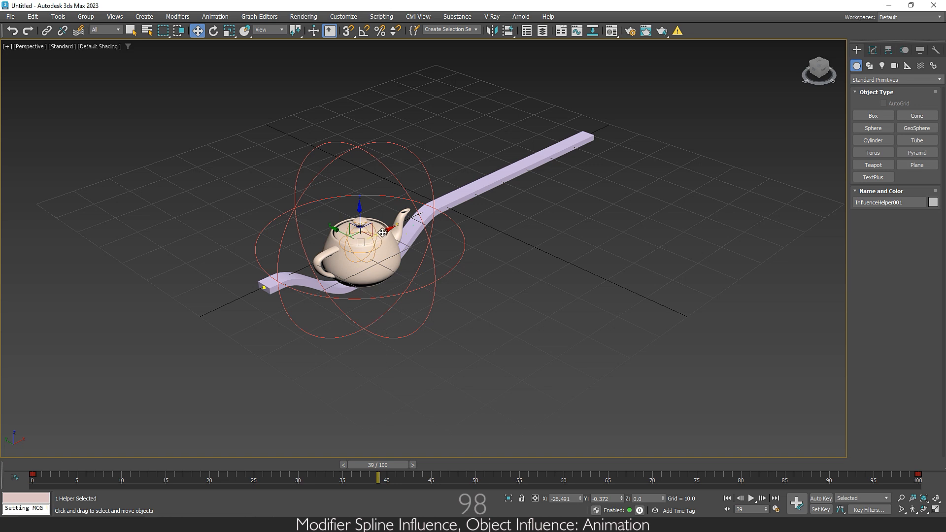
Move the teapot along the strip toward its far end, ahead of the influence helper
click(386, 210)
click(401, 214)
drag(383, 263, 460, 235)
Raise the XForm gizmo of the strip about 18.84 units in Z so the strip bends upward, and leave gizmo editing
click(547, 160)
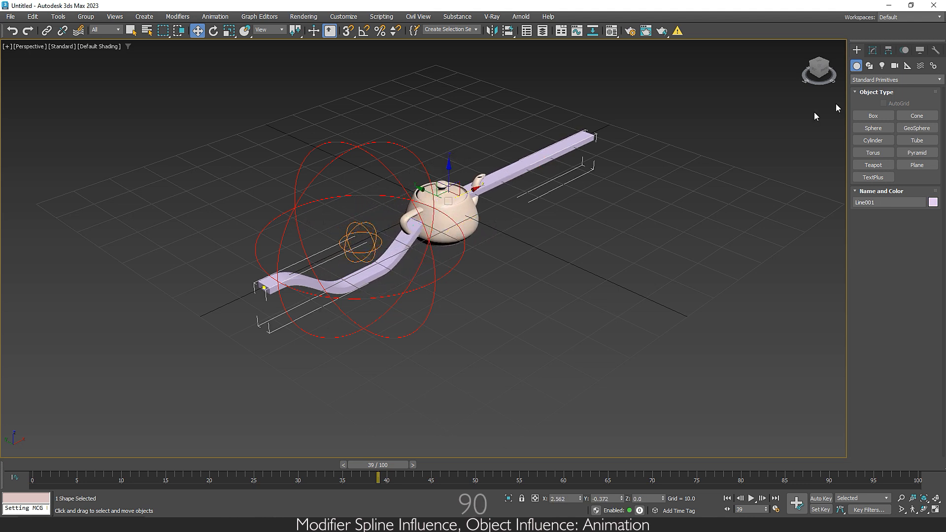
click(872, 50)
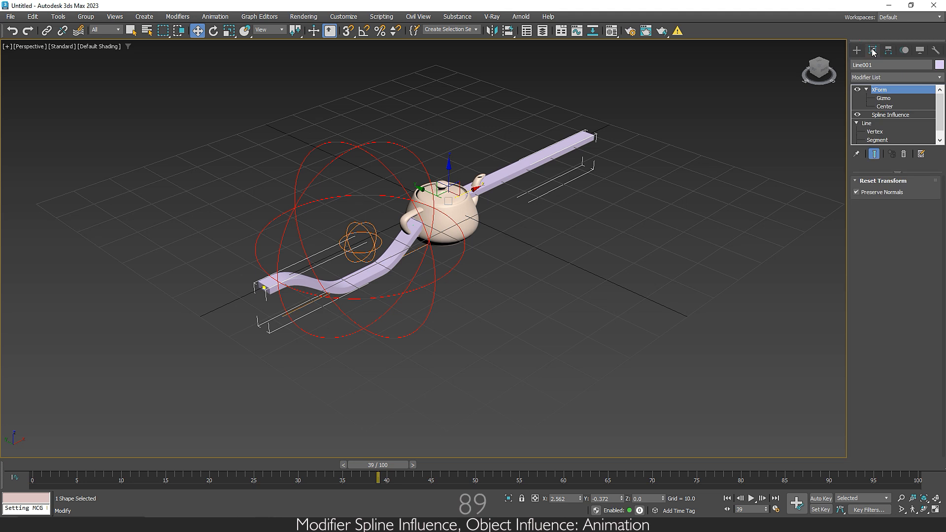
click(882, 97)
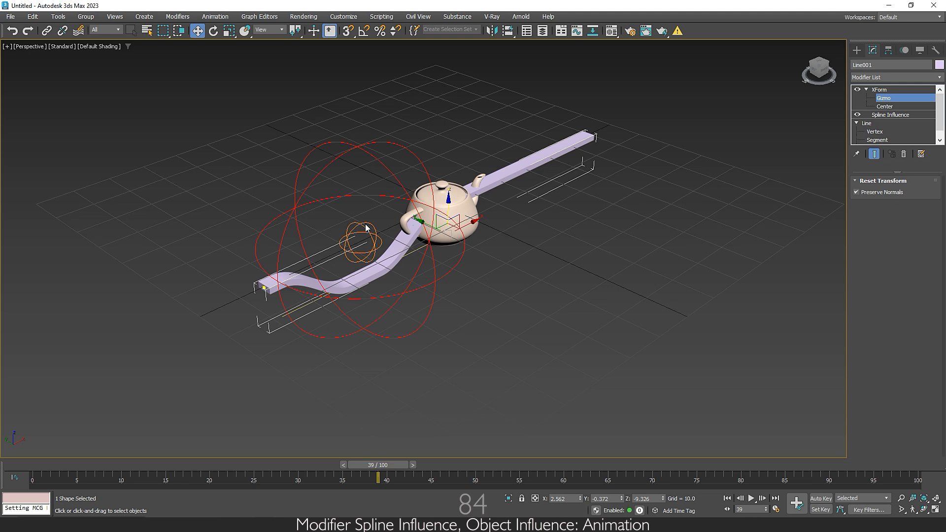
drag(448, 209, 437, 136)
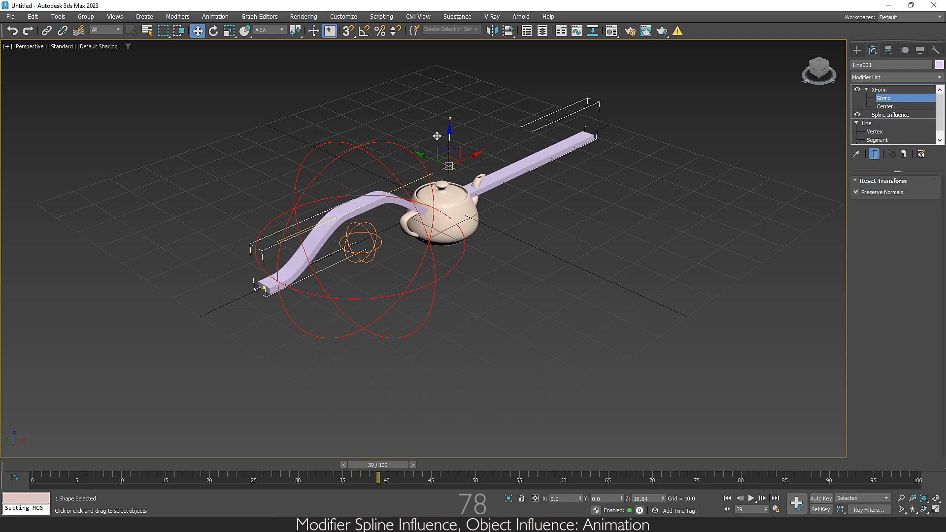
click(886, 90)
Set the influence helper's Far value to 0
click(372, 143)
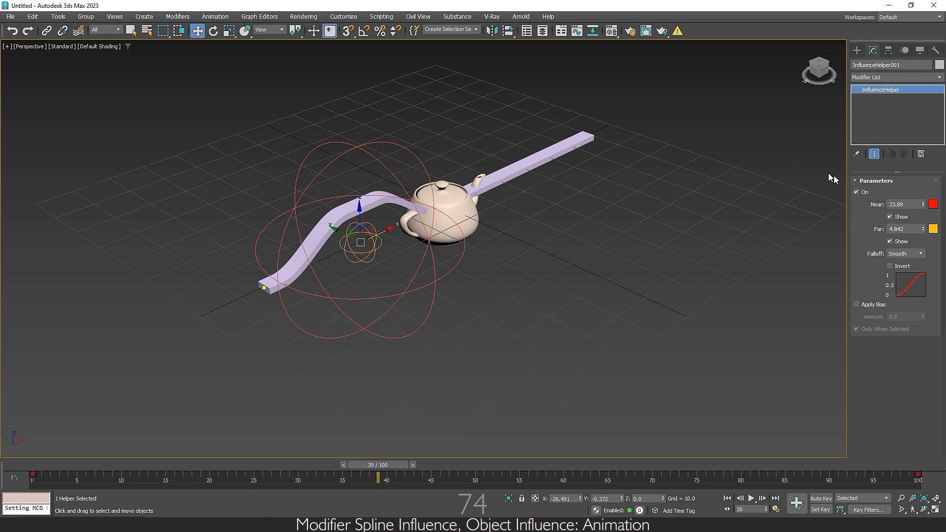
mouse_move(922, 231)
mouse_down()
mouse_move(924, 219)
mouse_move(923, 268)
mouse_up()
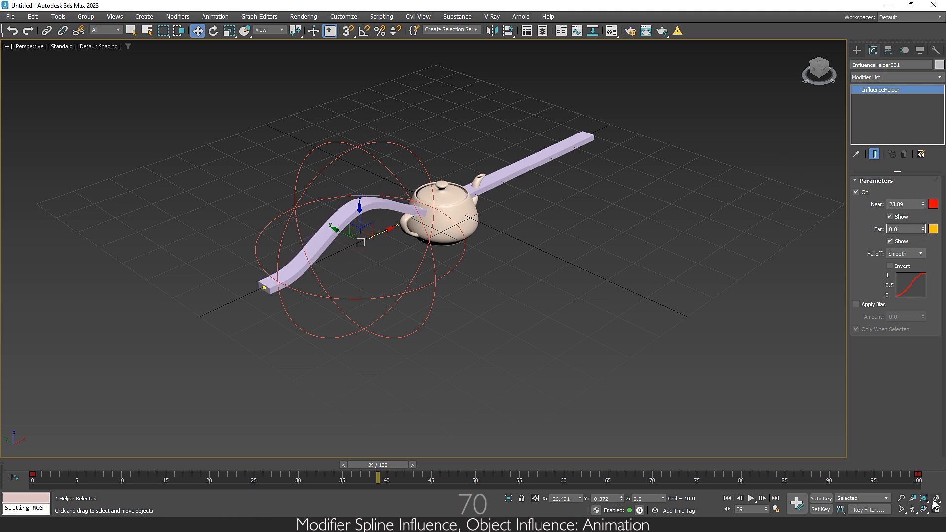
In the Front view, raise the teapot onto the strip to about X 1.746, Z 1.067, and maximize the Perspective view again
click(935, 512)
click(682, 119)
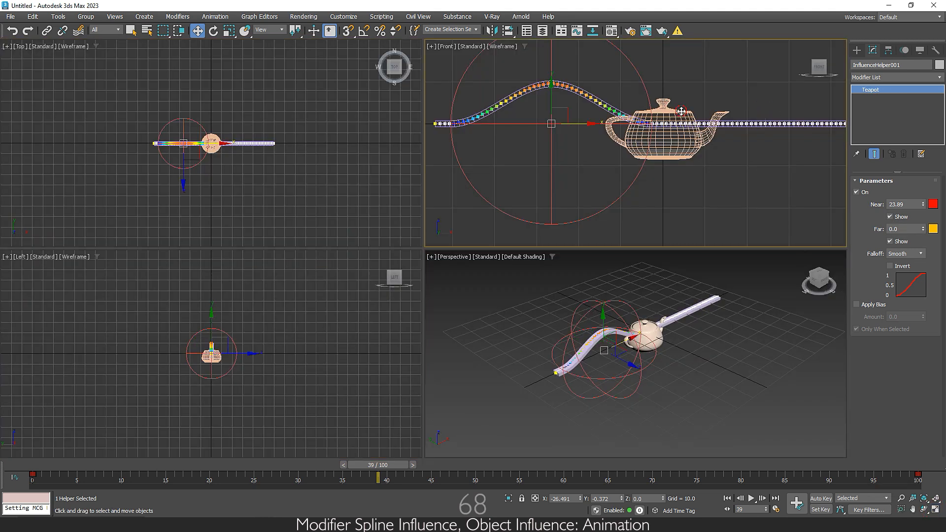
drag(668, 125, 703, 120)
click(667, 313)
click(934, 509)
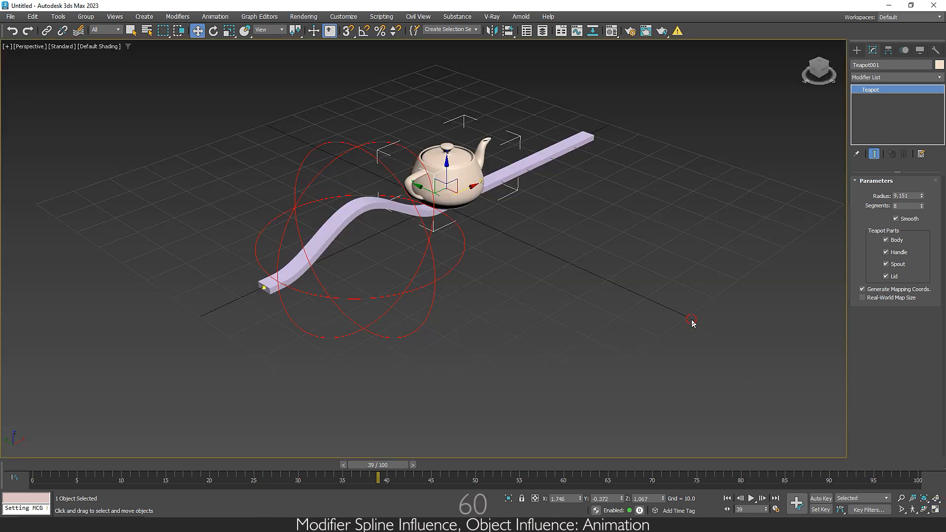
Deselect the teapot and play the animation to check the upward wave behind it, and stop playback
click(692, 323)
click(751, 498)
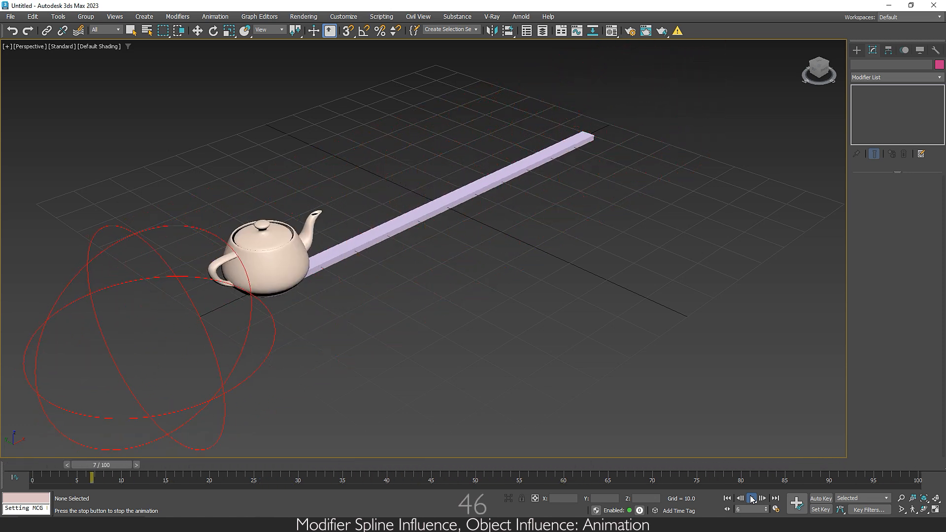
click(751, 500)
At frame 0, use Auto Key to move the influence helper about 8.8 units along X toward the strip's near end
click(324, 342)
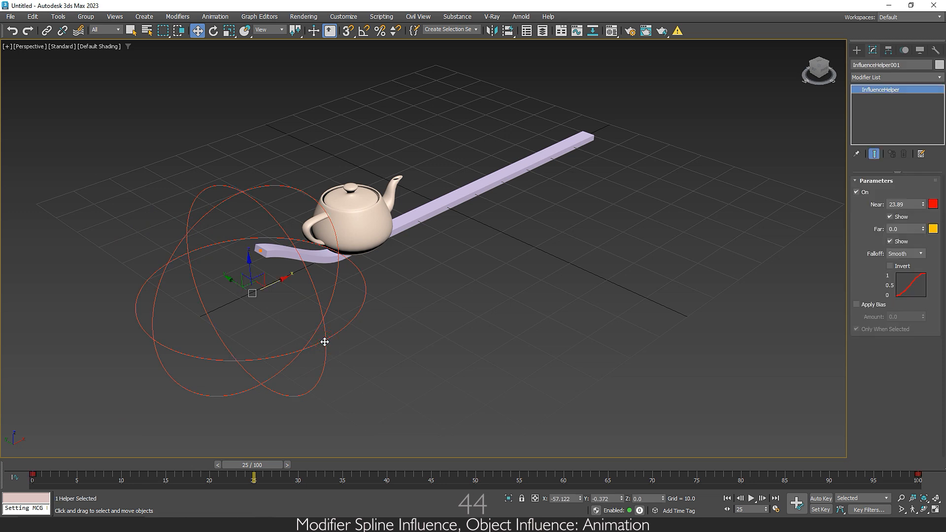
drag(268, 467, 29, 466)
drag(164, 335, 294, 291)
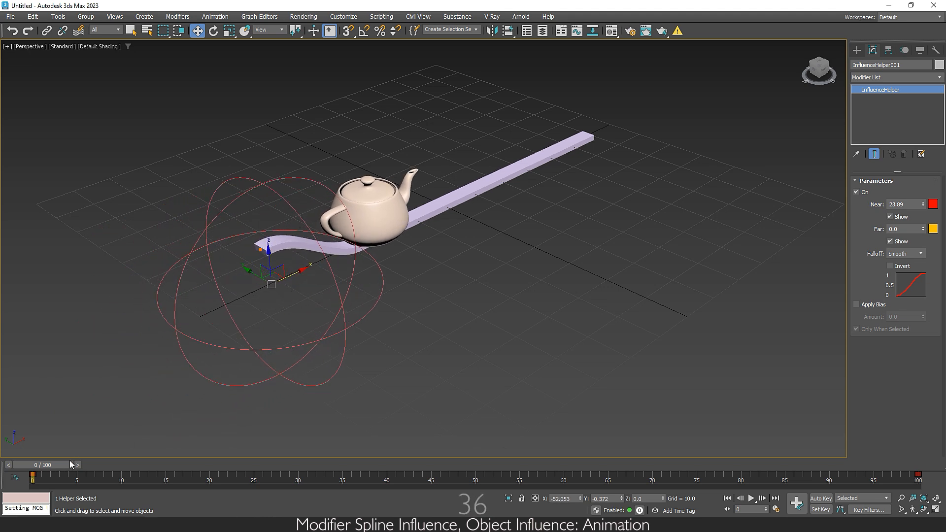
key(ctrl+z)
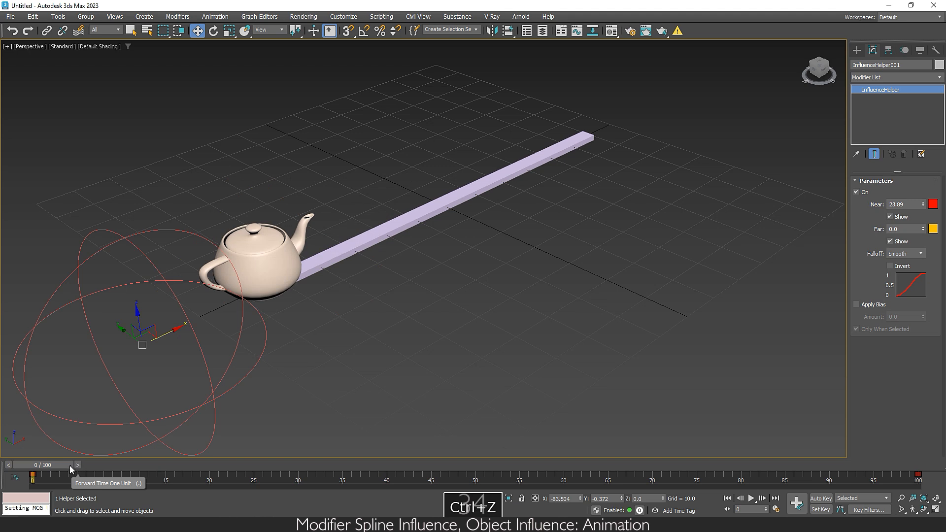
click(824, 498)
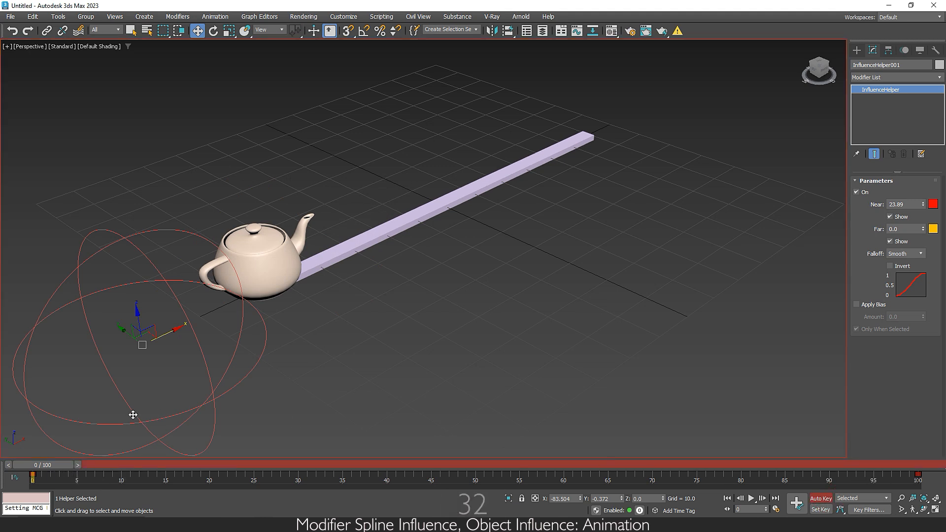
drag(167, 331, 207, 326)
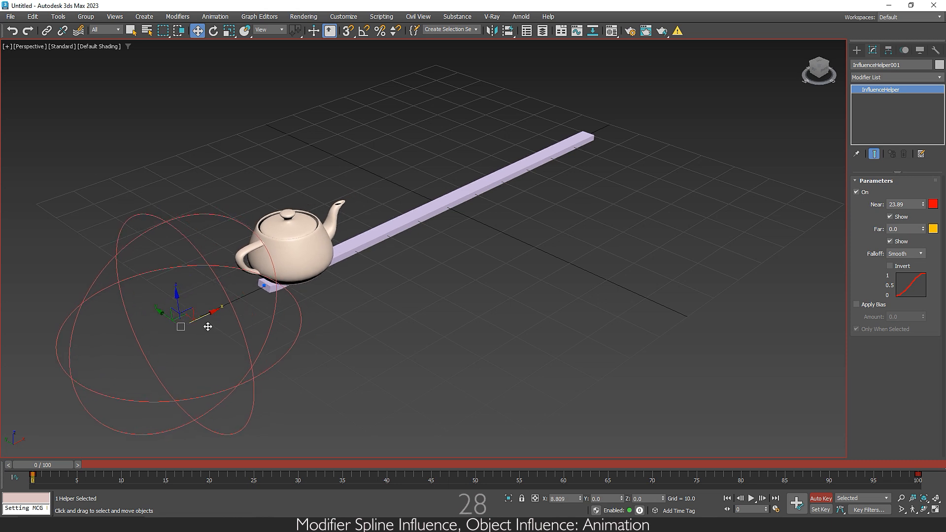
At frame 100, move the influence helper back along the strip to about X 33.56 and turn off Auto Key
drag(54, 463, 907, 465)
key(w)
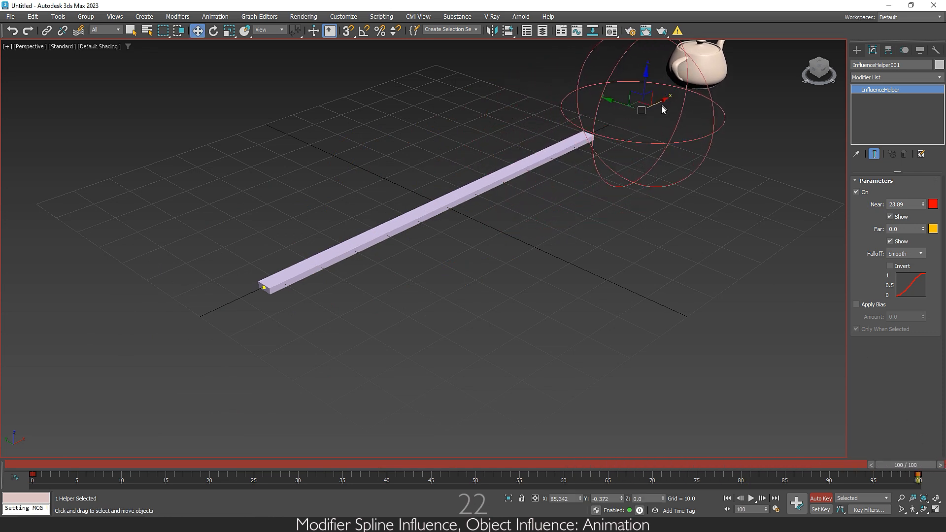
drag(660, 104, 547, 155)
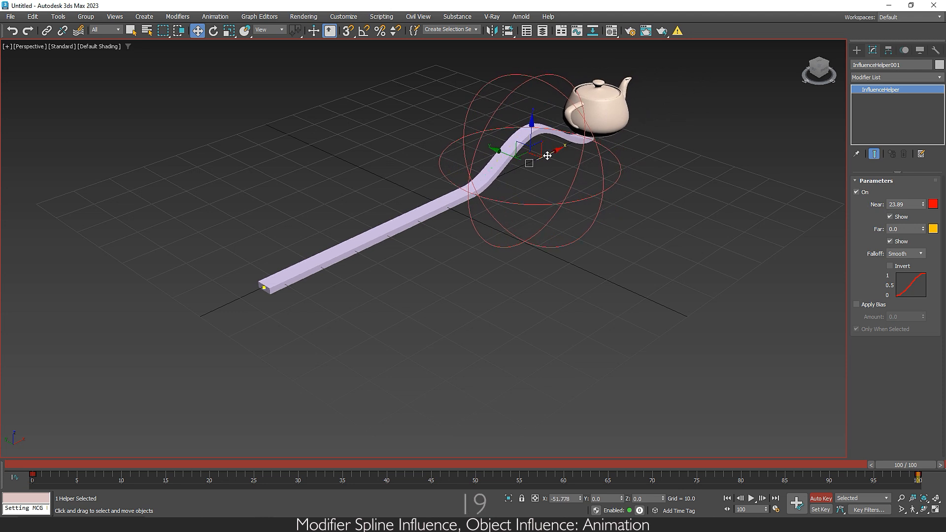
click(824, 499)
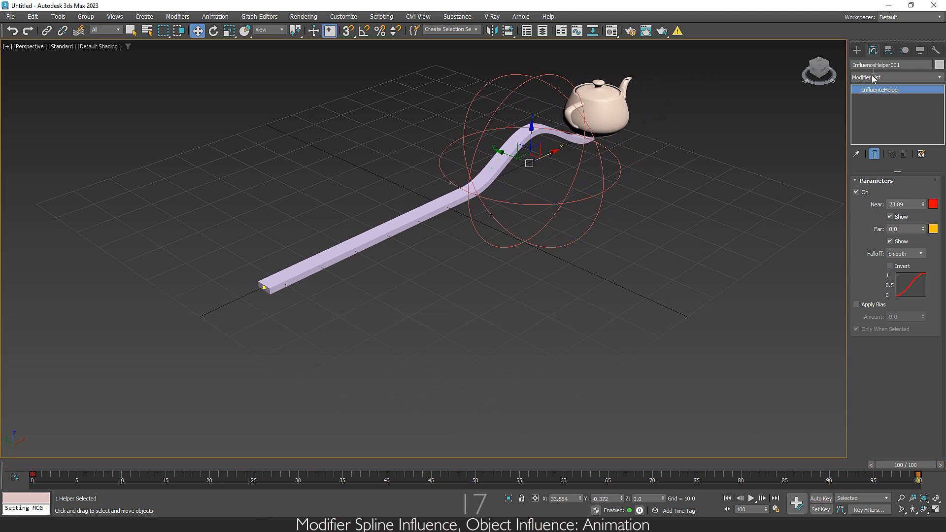
Hide the influence helper and play the finished animation of the teapot and strip
click(856, 52)
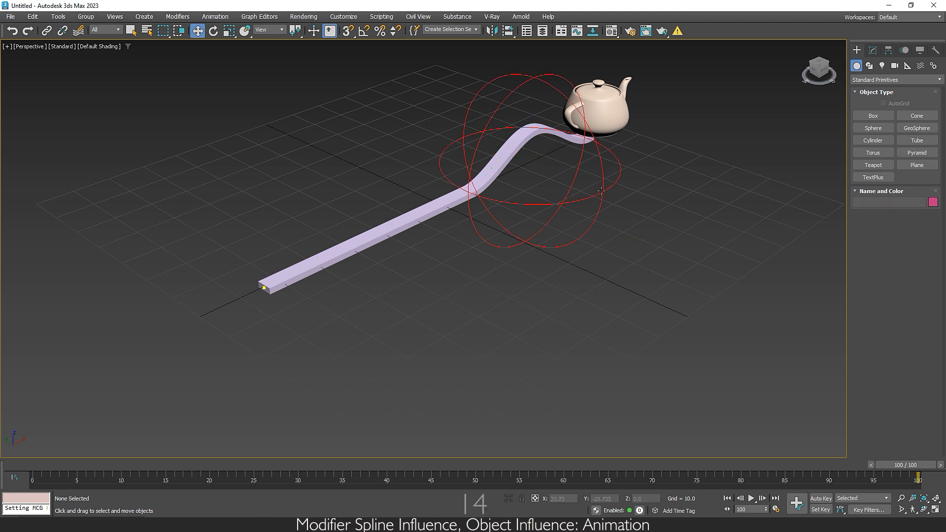
right_click(601, 190)
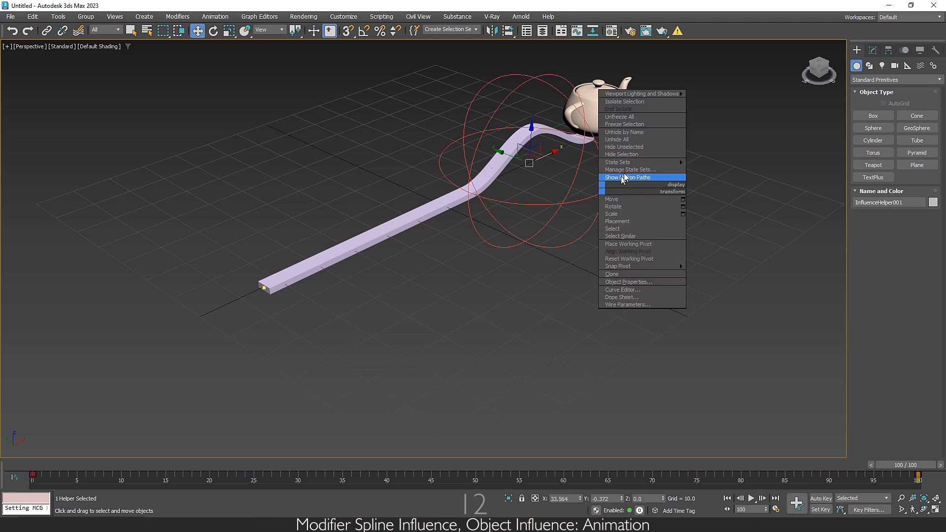
click(644, 152)
click(750, 498)
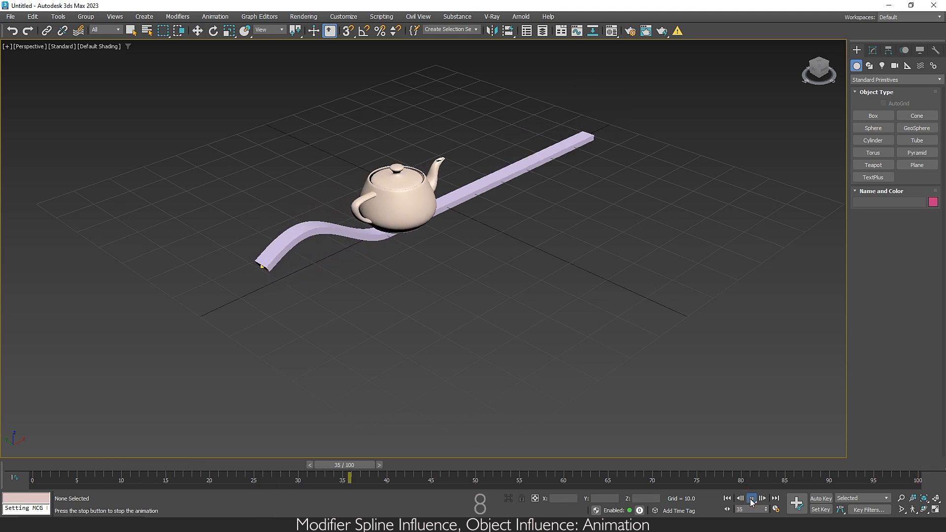